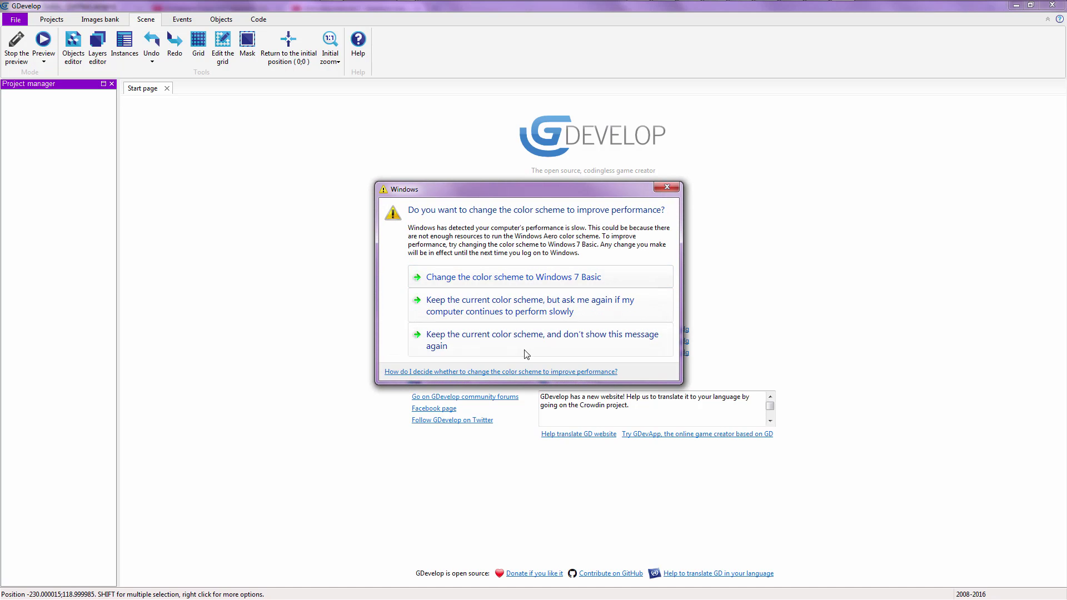
Keep the current Windows colour scheme and never show the performance warning again.
click(512, 342)
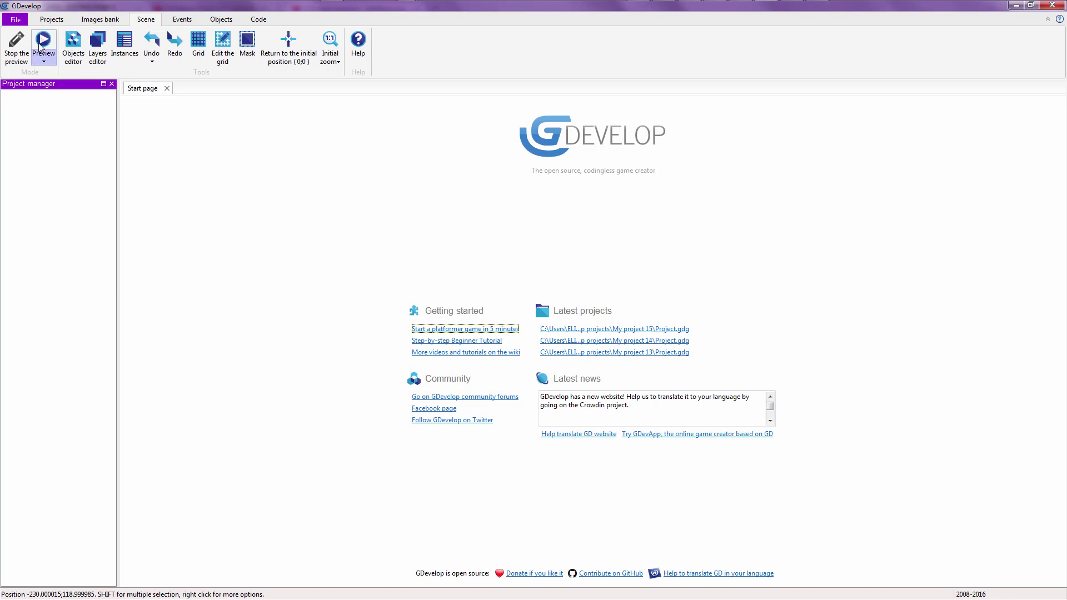
Start a new project and choose the HTML5 (Web and Android games) platform.
click(17, 21)
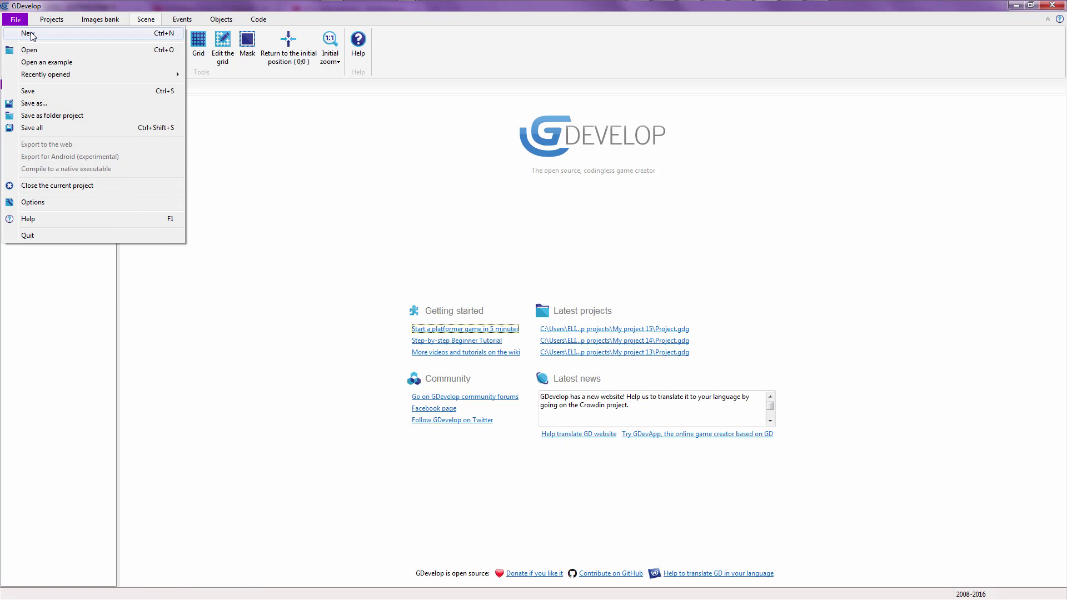
click(28, 33)
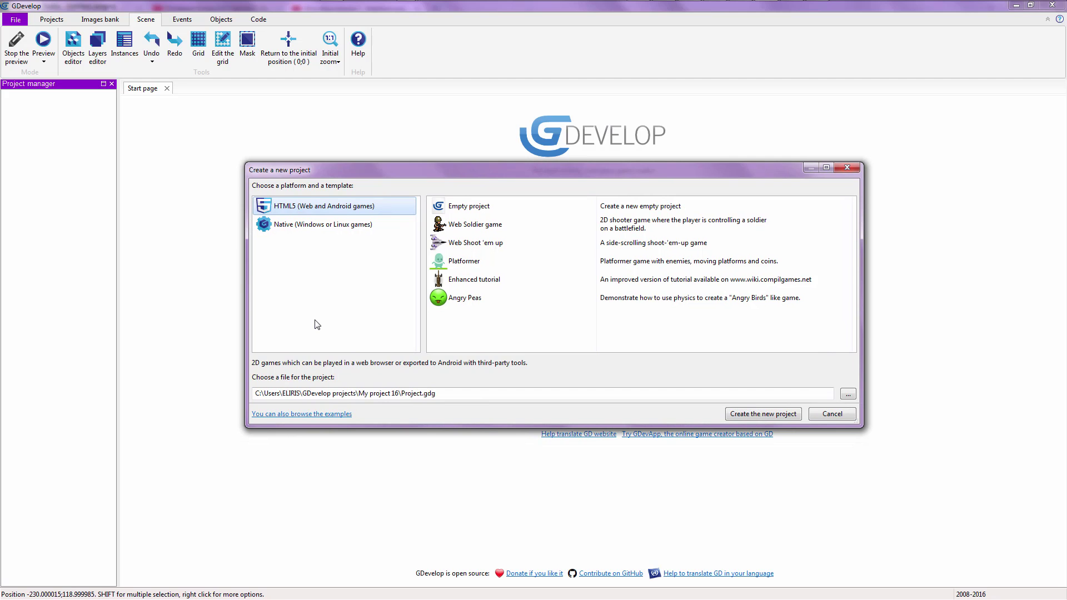
click(316, 229)
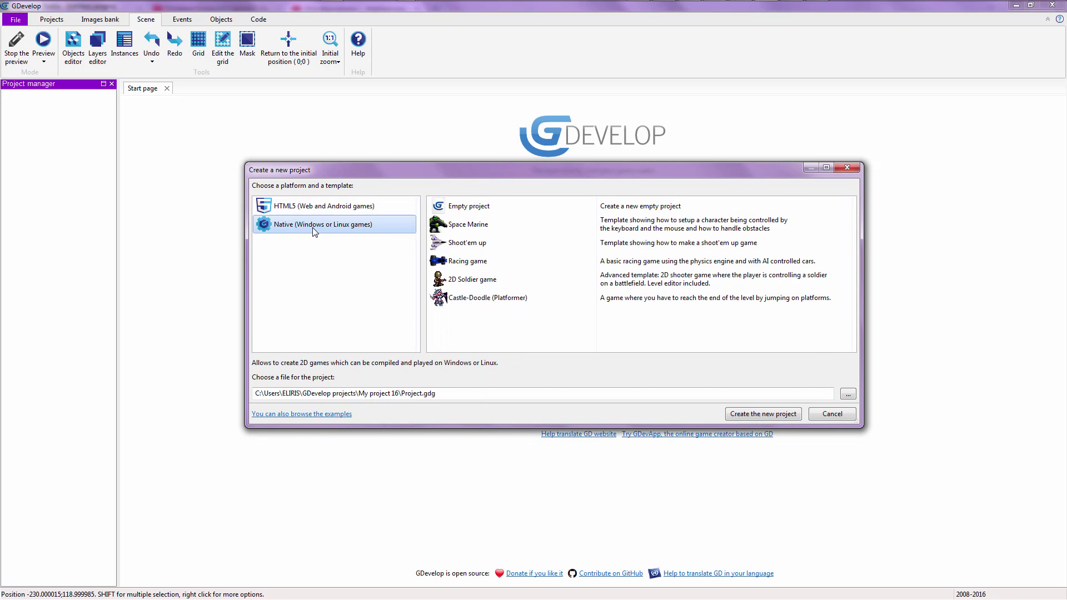
click(337, 211)
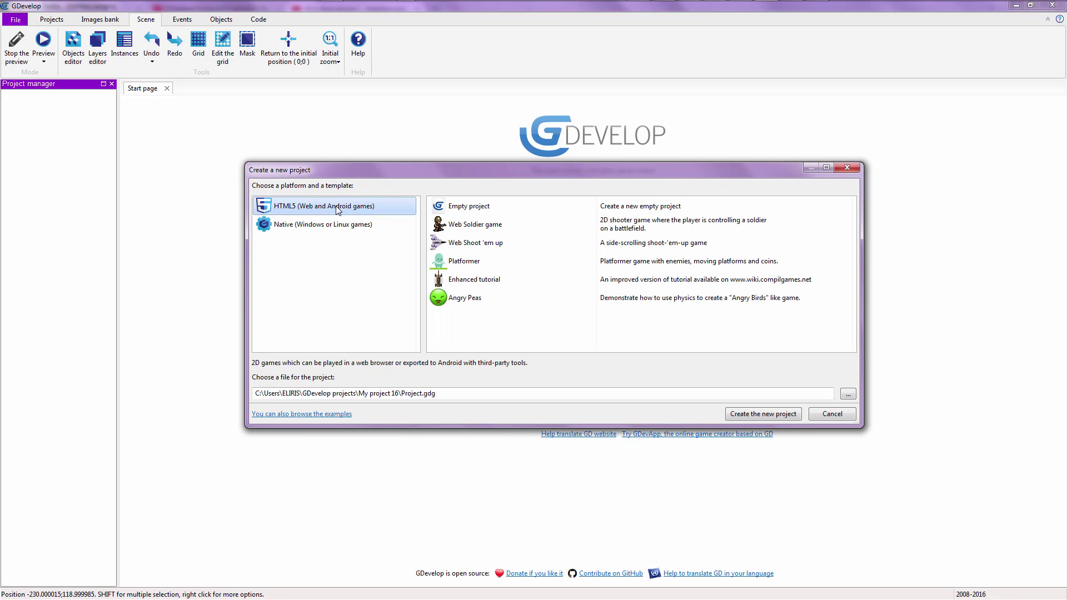
click(324, 225)
click(332, 208)
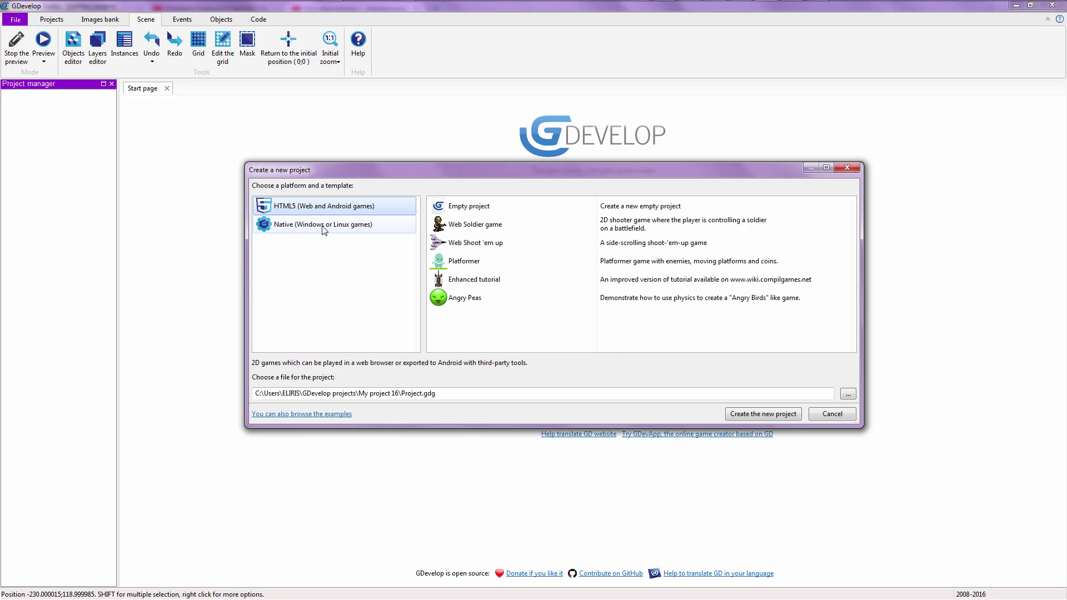
click(326, 229)
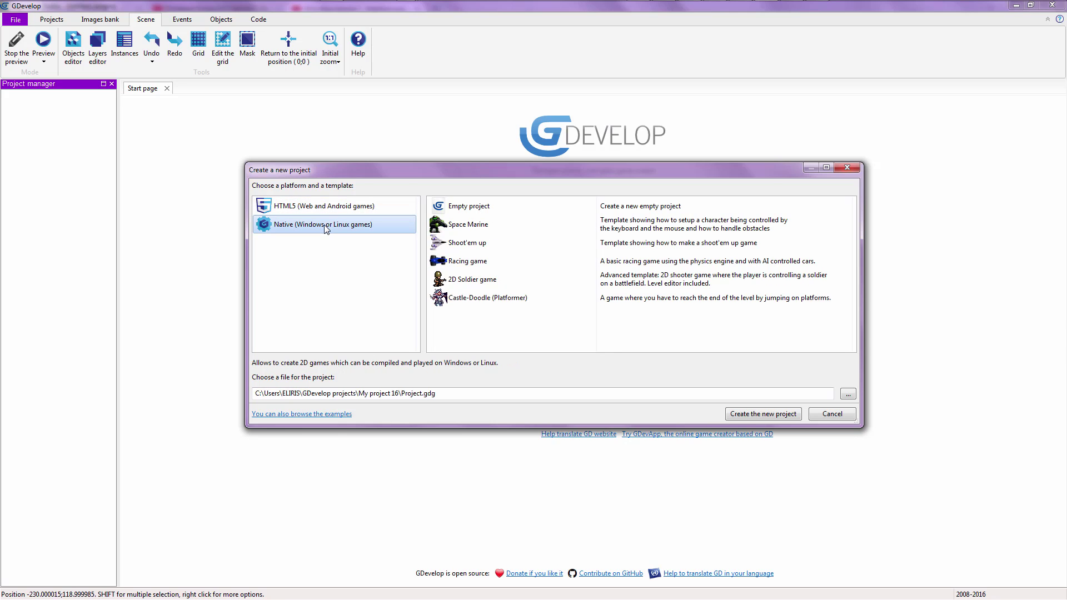
click(327, 210)
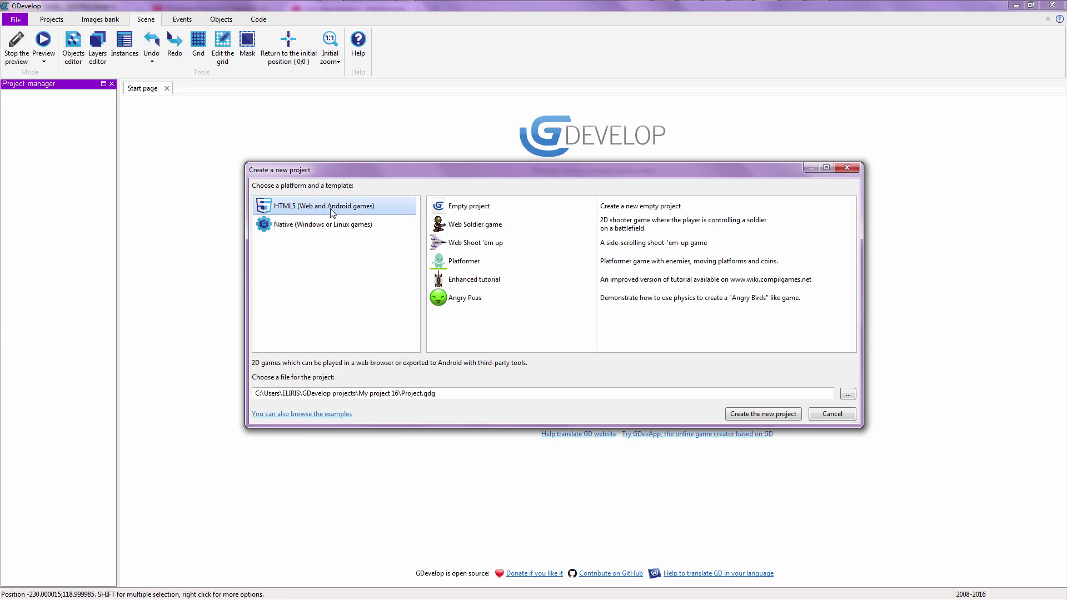
Choose the Platformer template and confirm the Project.gdg path in My project 16.
click(465, 265)
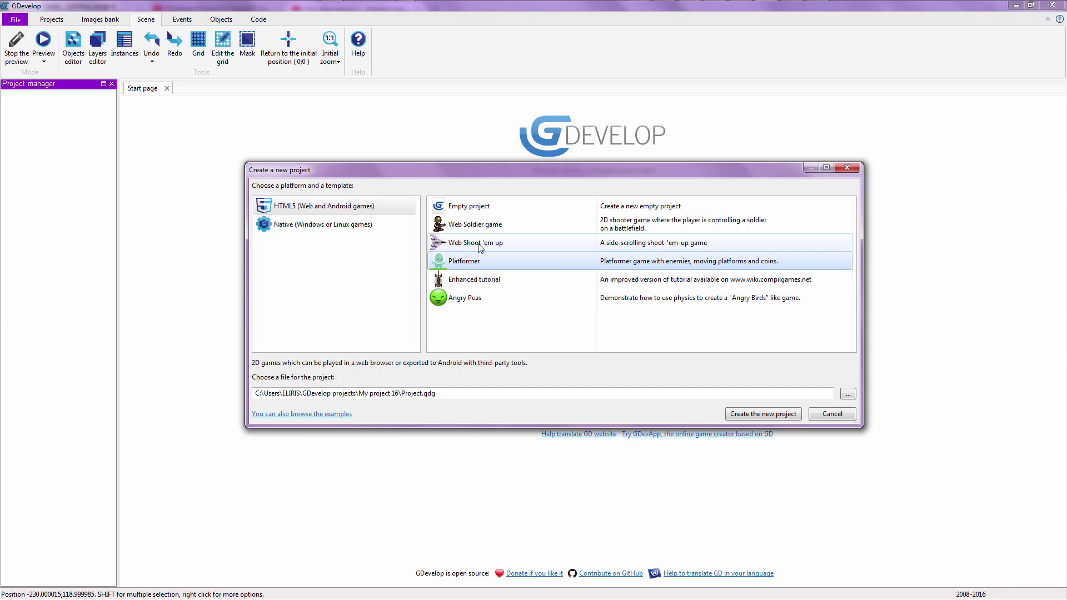
click(479, 210)
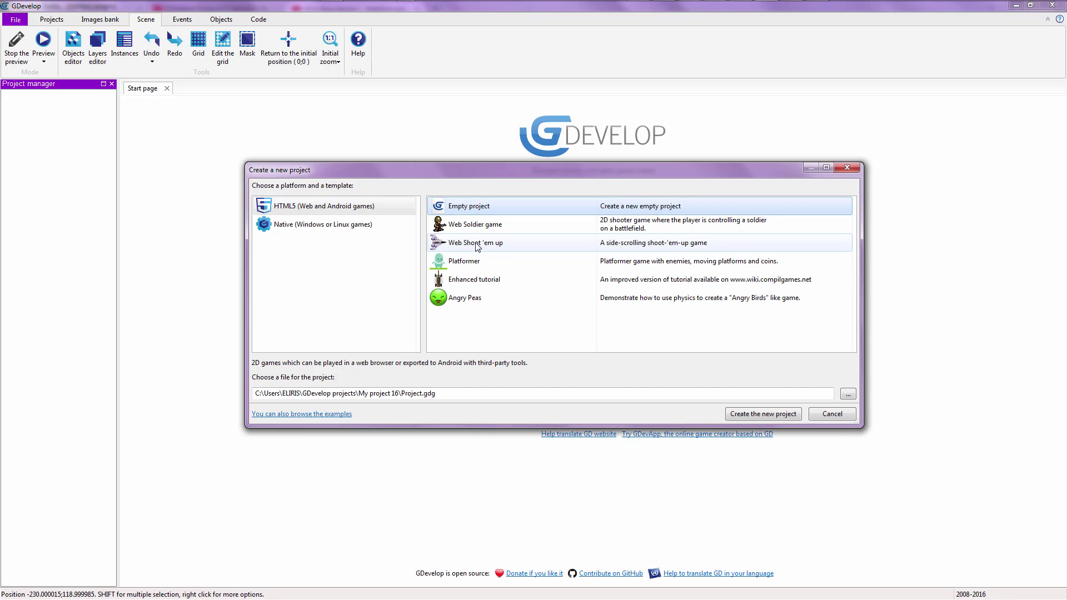
click(476, 262)
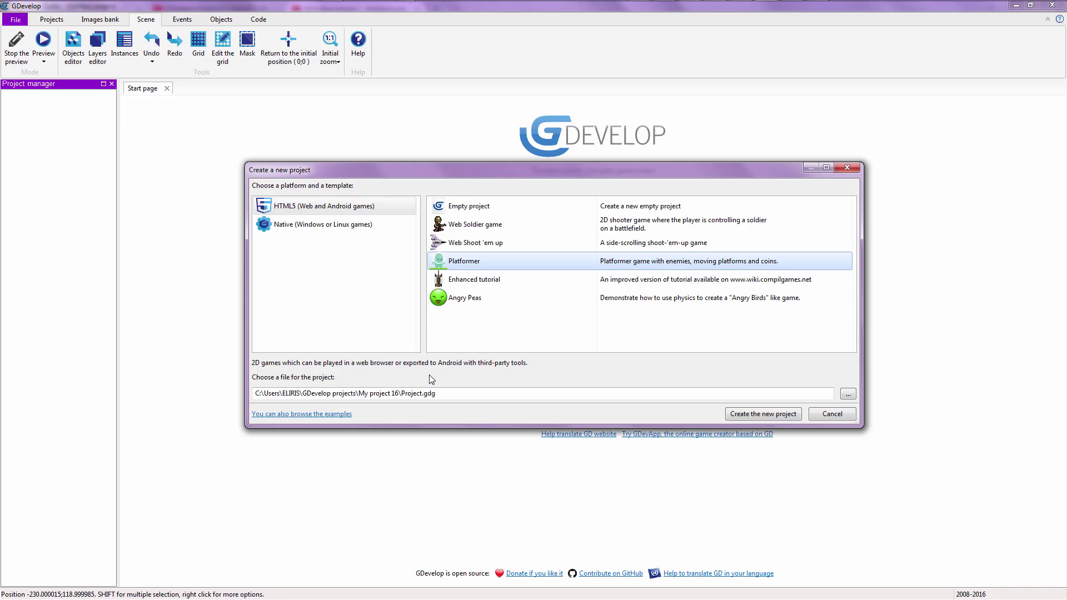
click(445, 396)
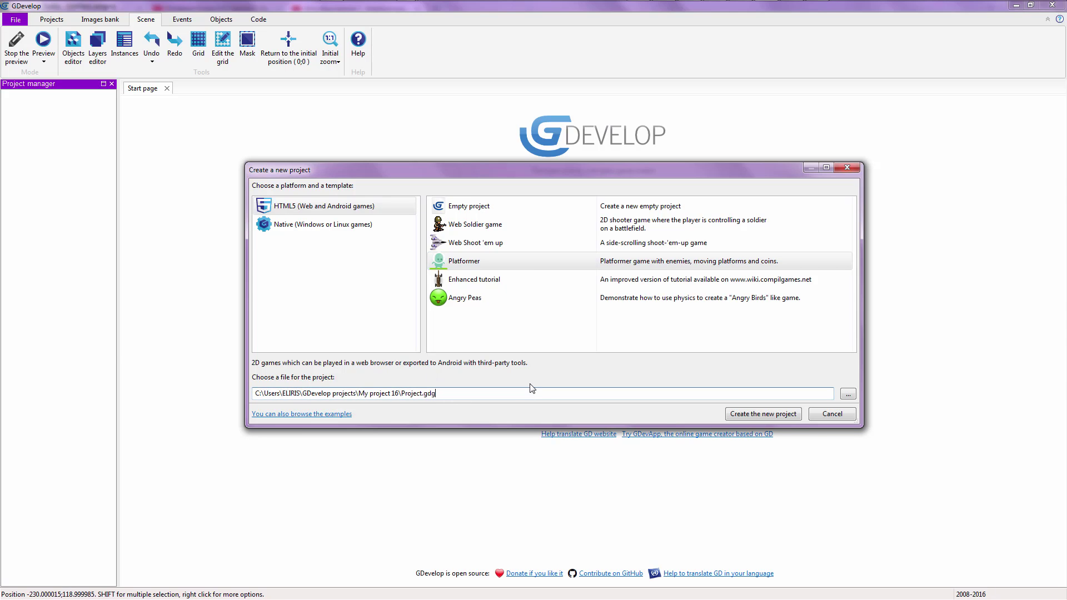
click(846, 394)
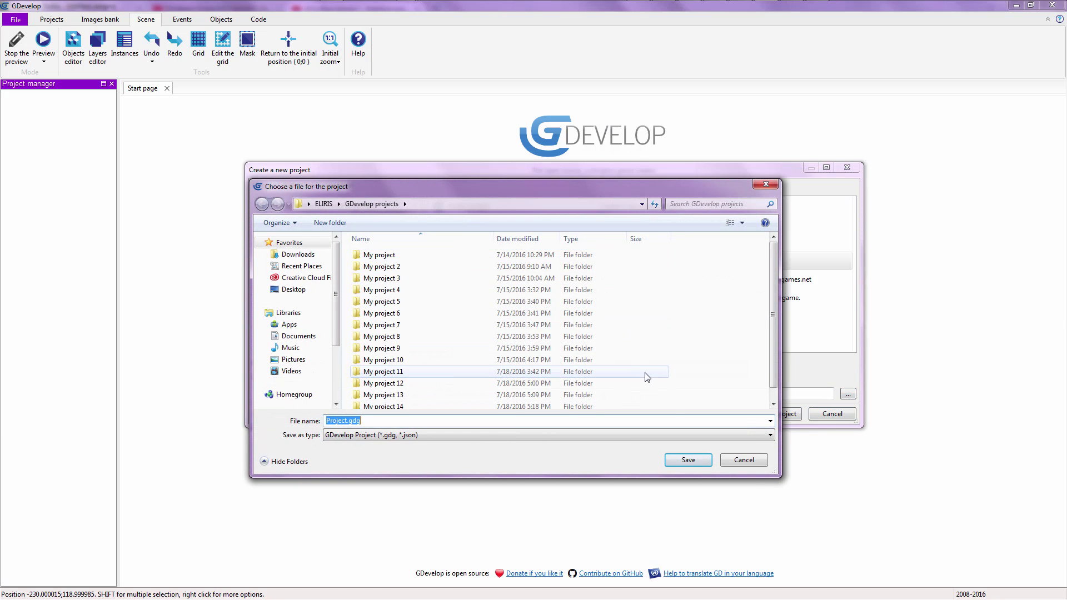
click(744, 460)
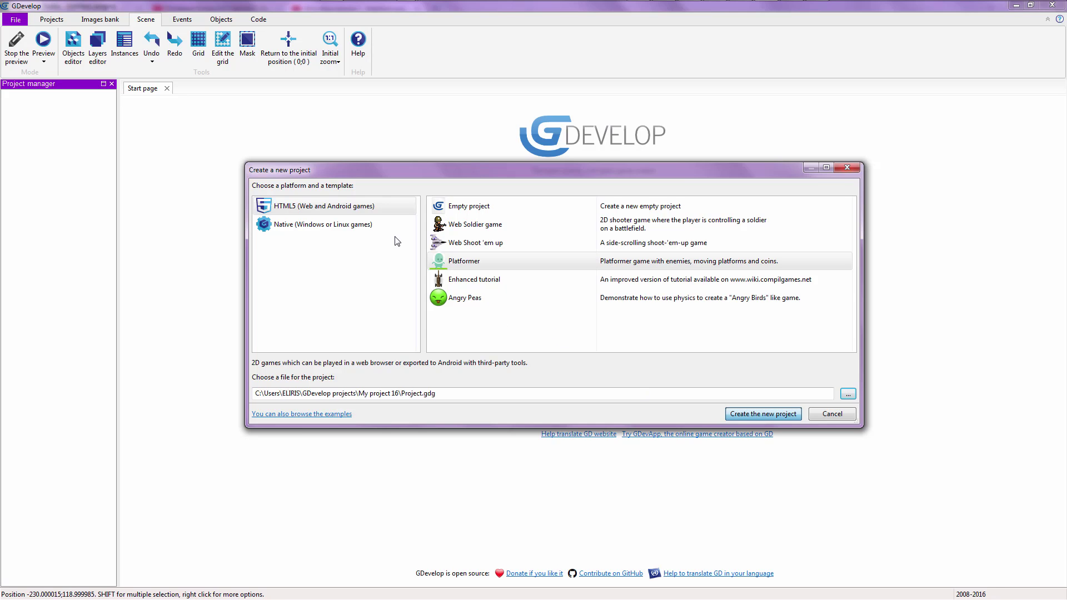
Create the Platformer project and select its root in the Project manager.
key(Return)
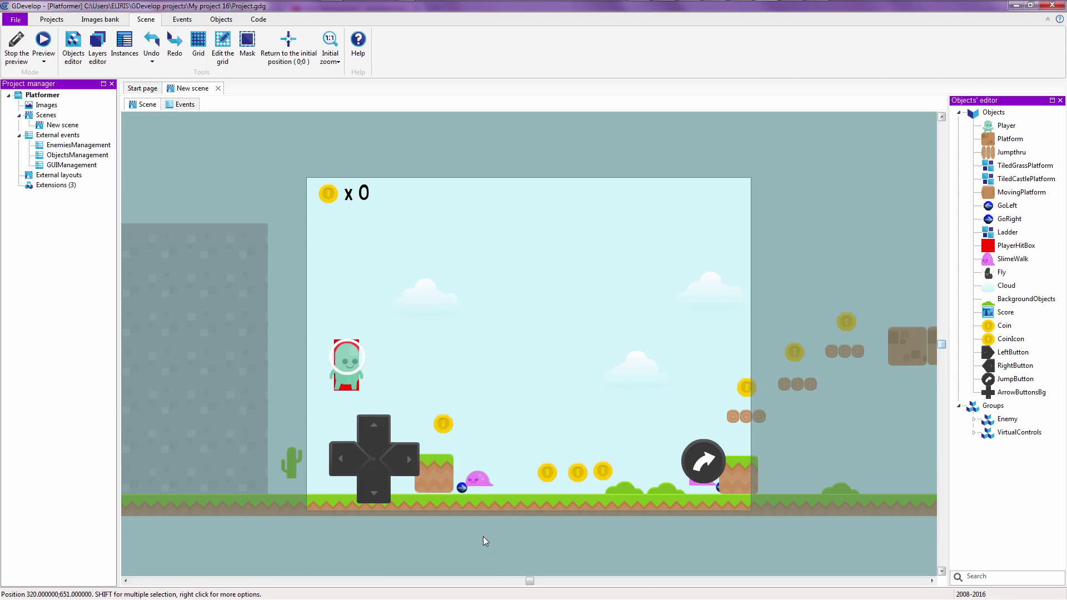
click(90, 253)
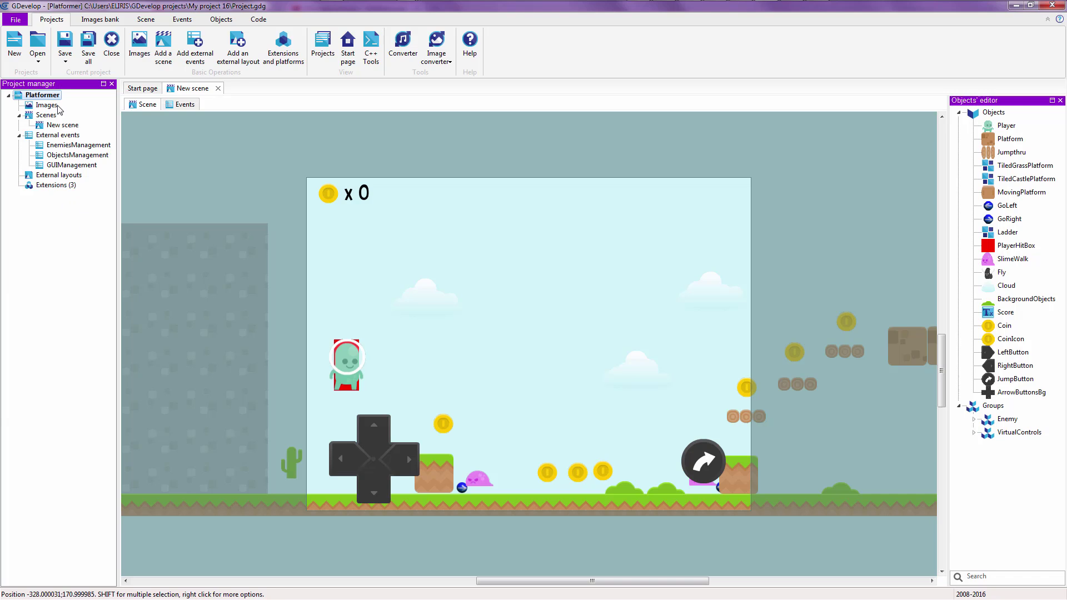
Add New scene 2 and New scene 3 from the Scenes context menu.
right_click(50, 115)
click(68, 126)
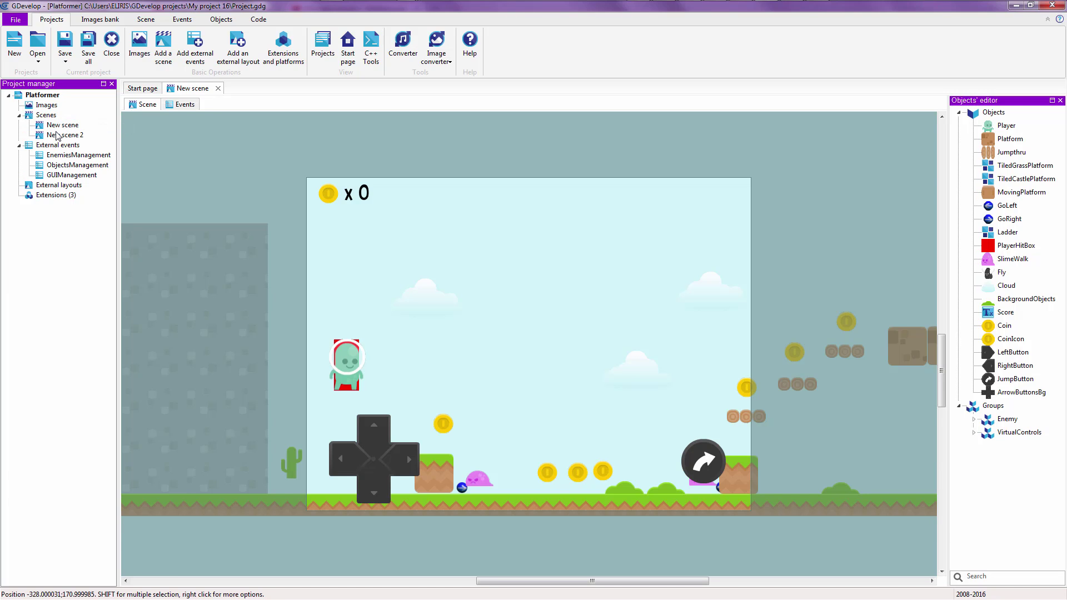
click(46, 117)
right_click(46, 116)
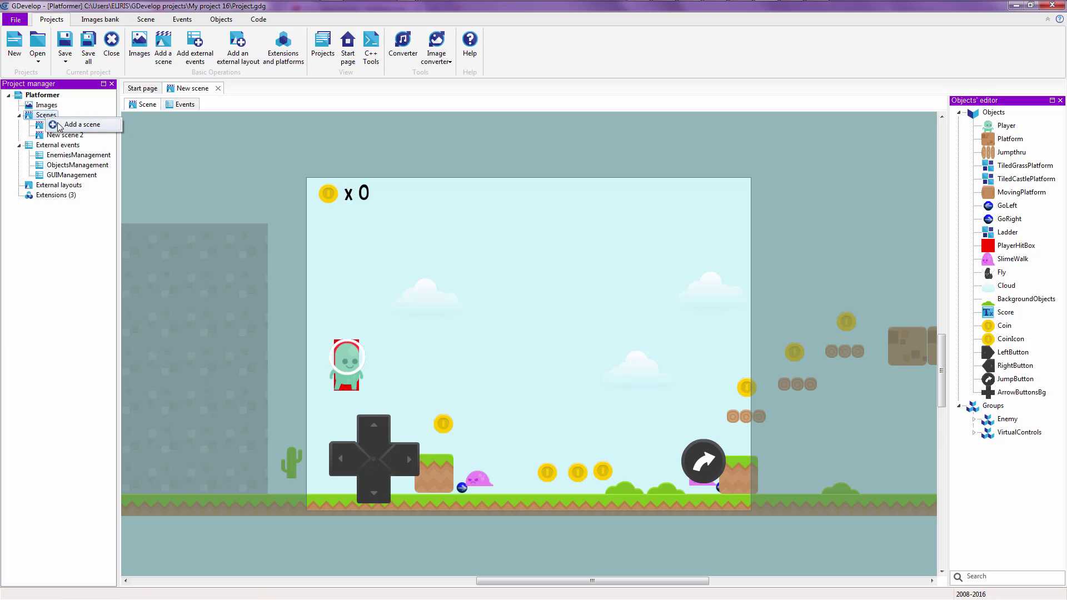
click(61, 128)
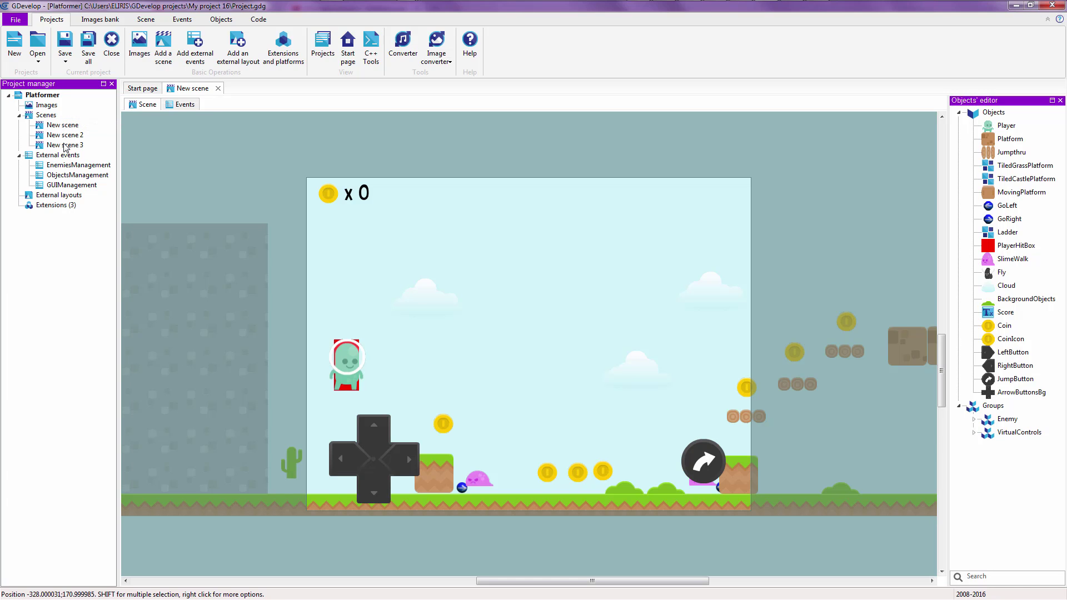
Return to the original New scene, glance at its events, then go back to the layout.
click(63, 144)
click(62, 127)
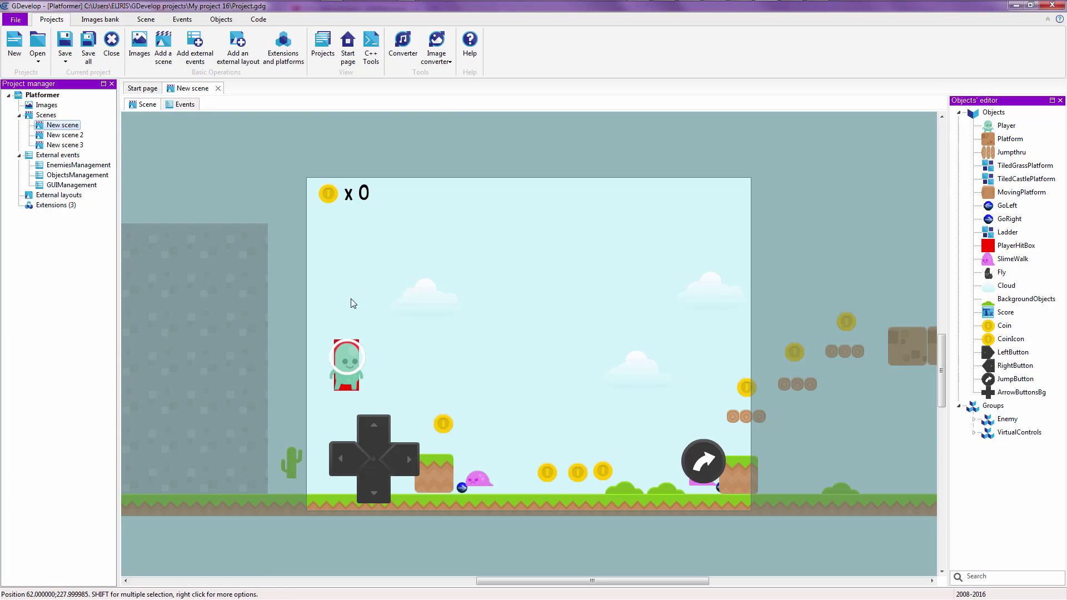
click(442, 254)
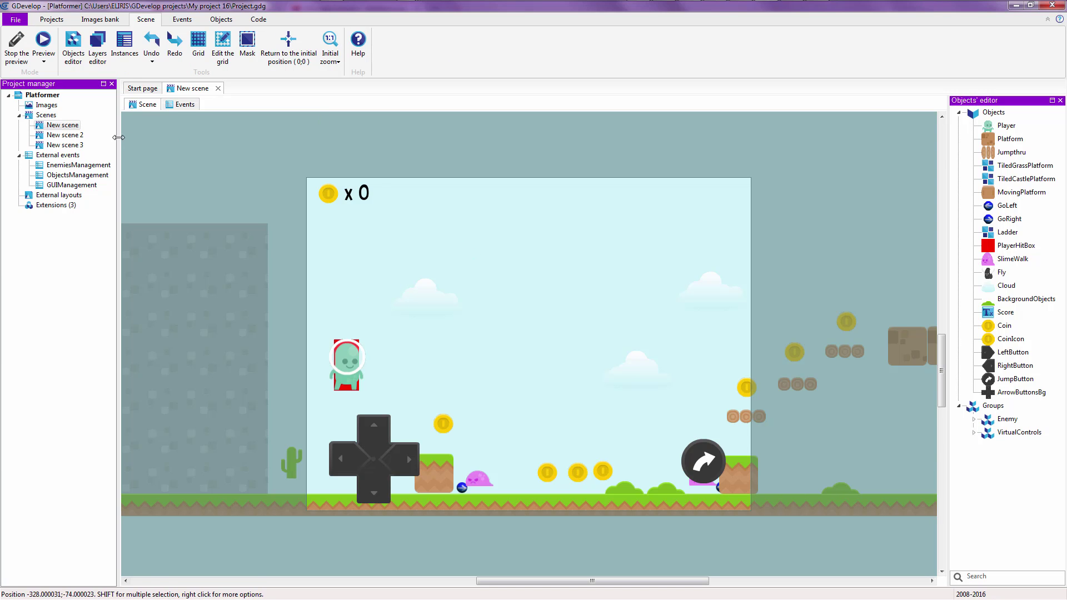
click(172, 107)
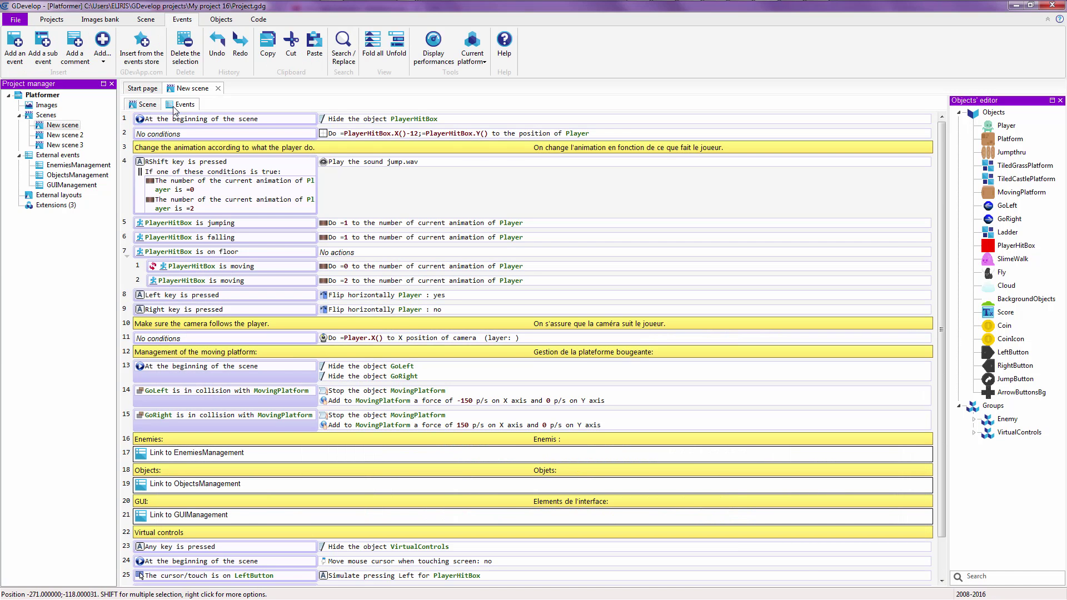
click(147, 105)
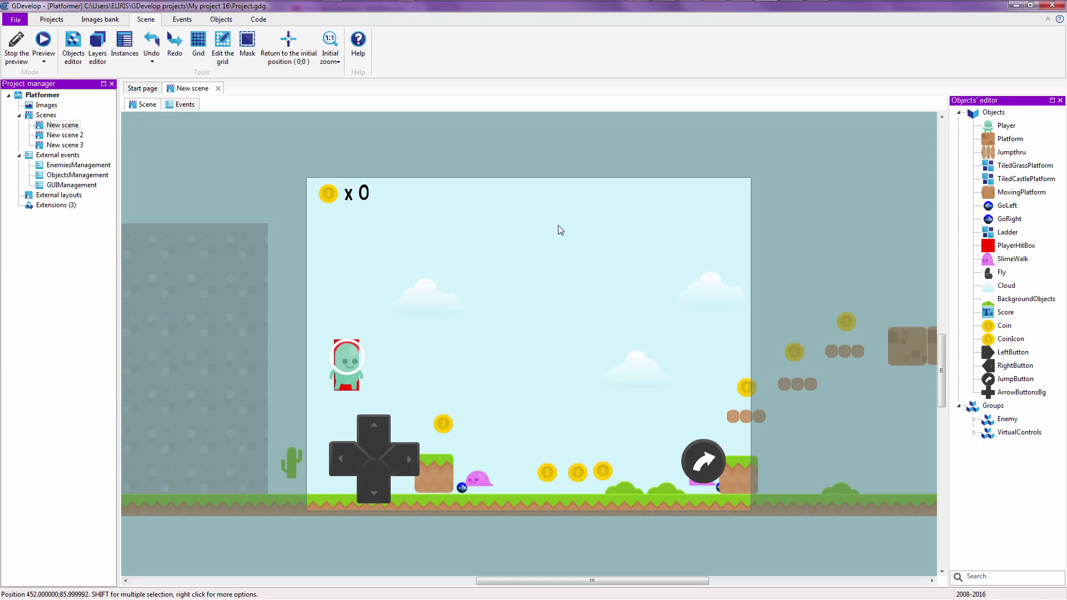
click(994, 463)
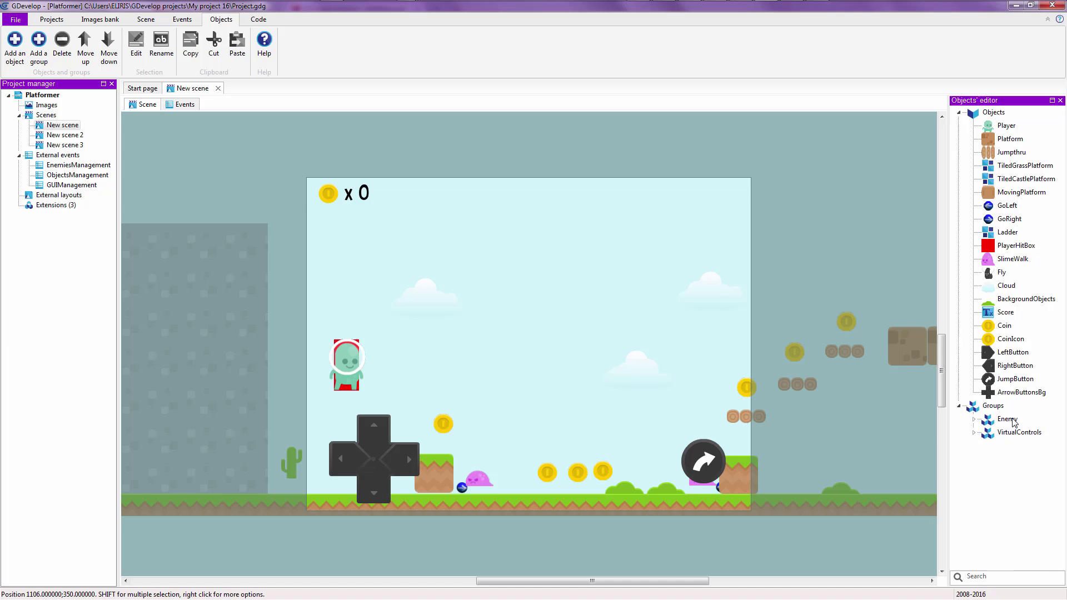
right_click(992, 408)
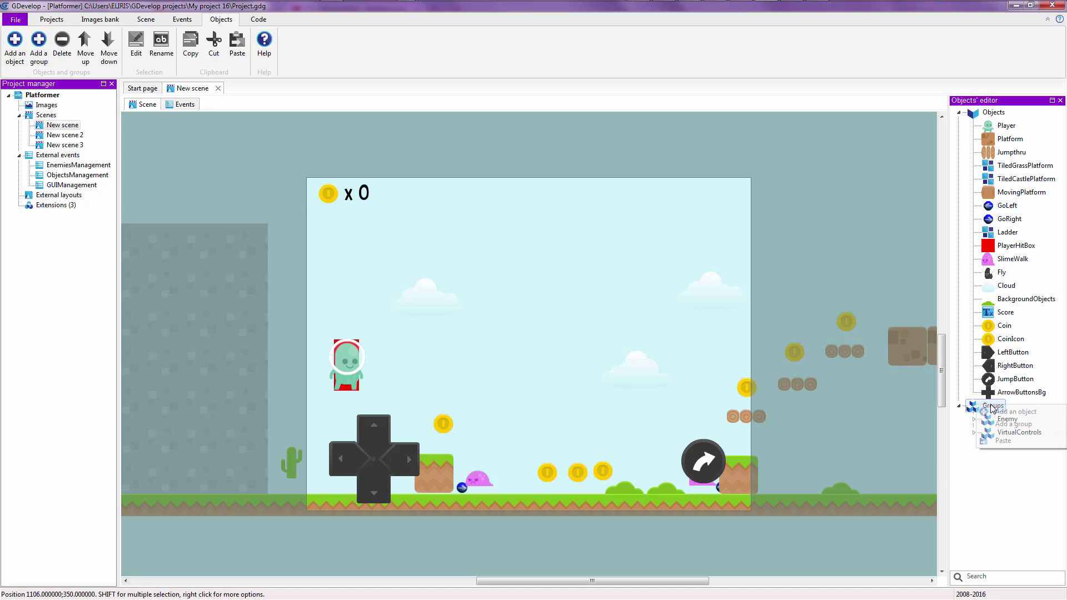
click(1002, 130)
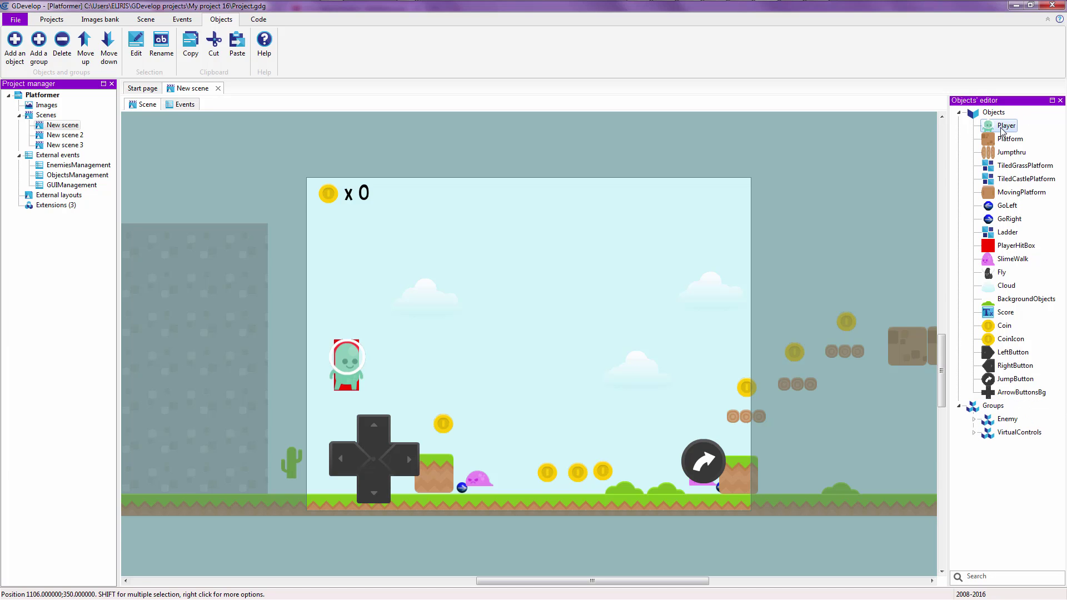
right_click(1002, 130)
click(1003, 136)
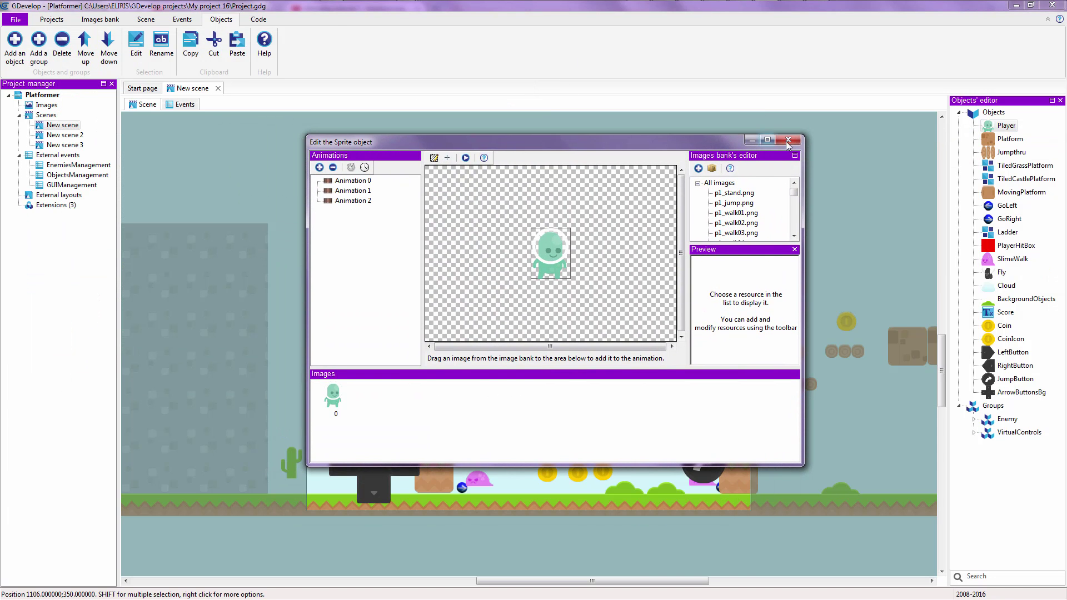
click(789, 139)
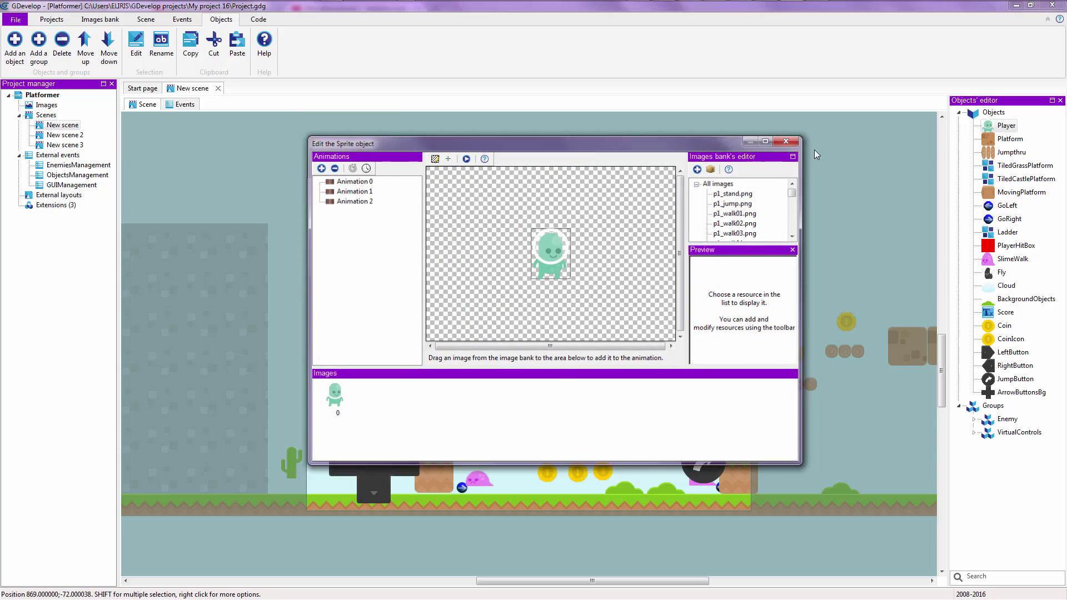
click(1017, 141)
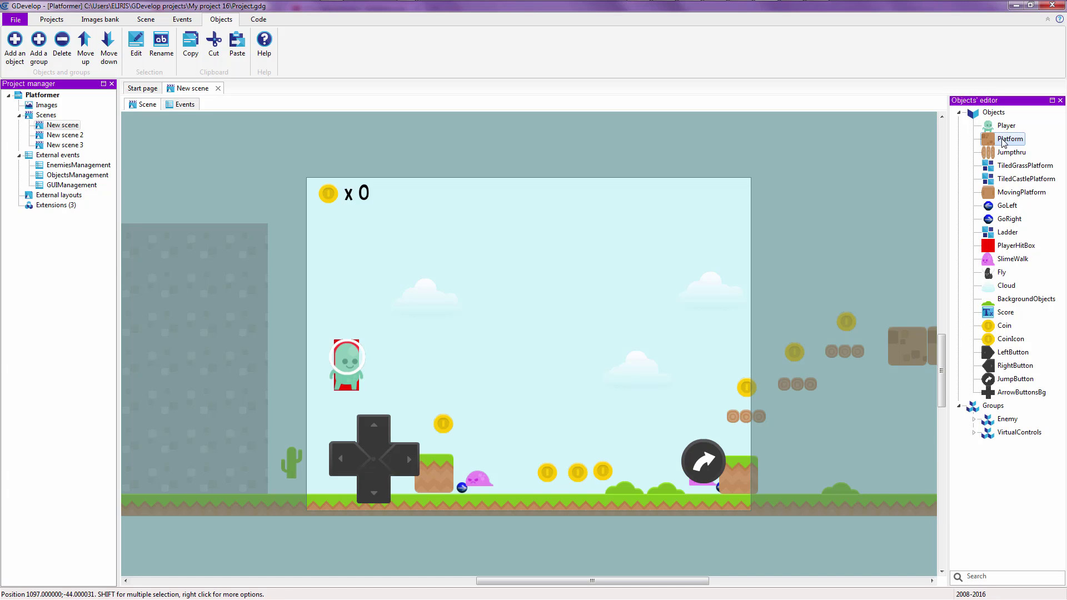
Drop a Platform block just above the ground beside the middle coins.
drag(1002, 141, 502, 426)
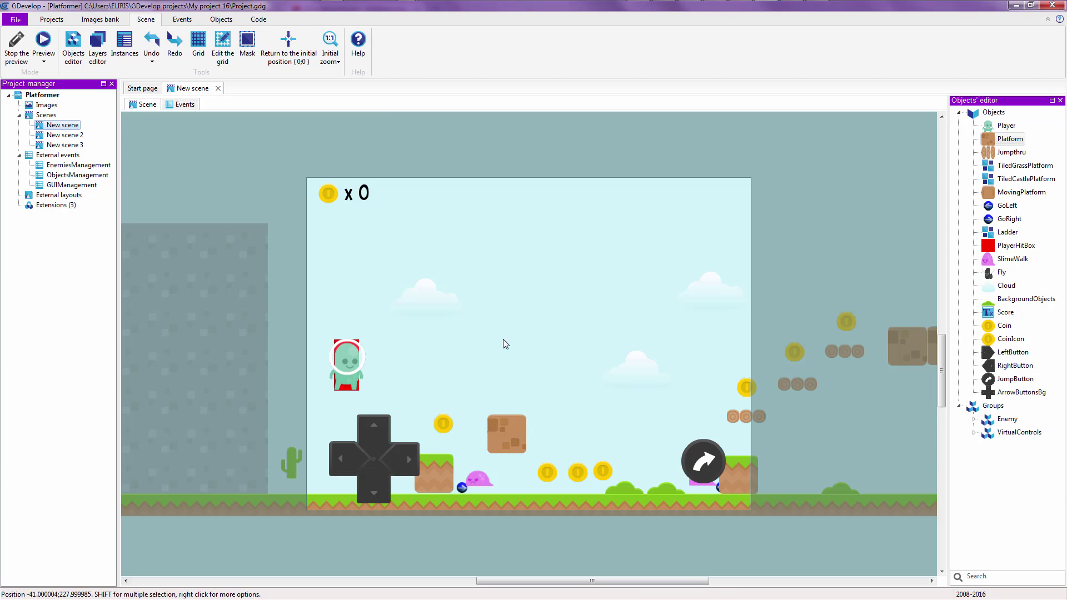
click(995, 392)
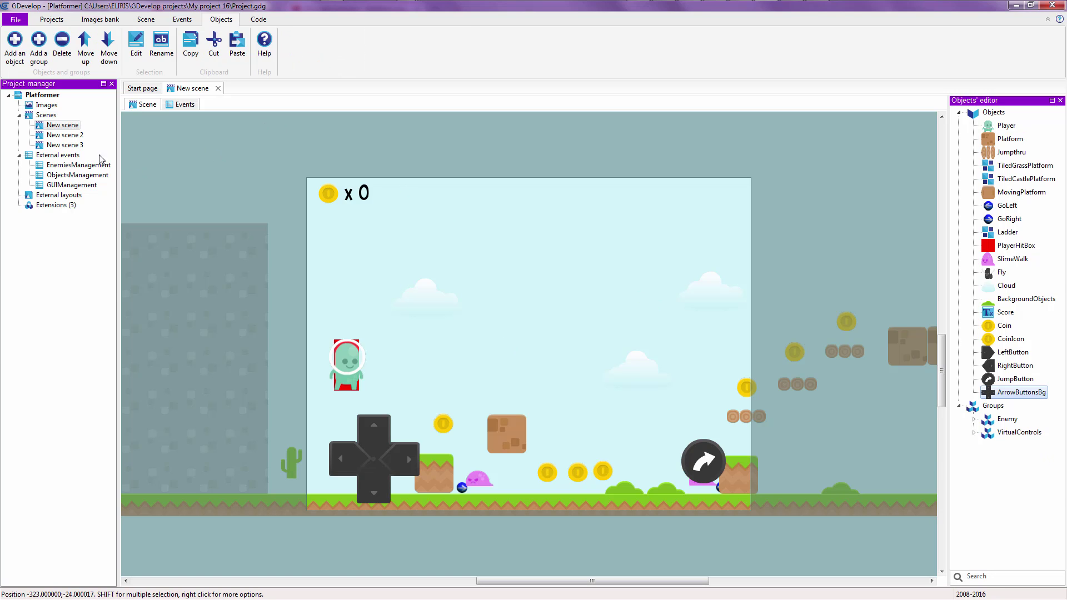
click(72, 145)
click(81, 185)
click(453, 265)
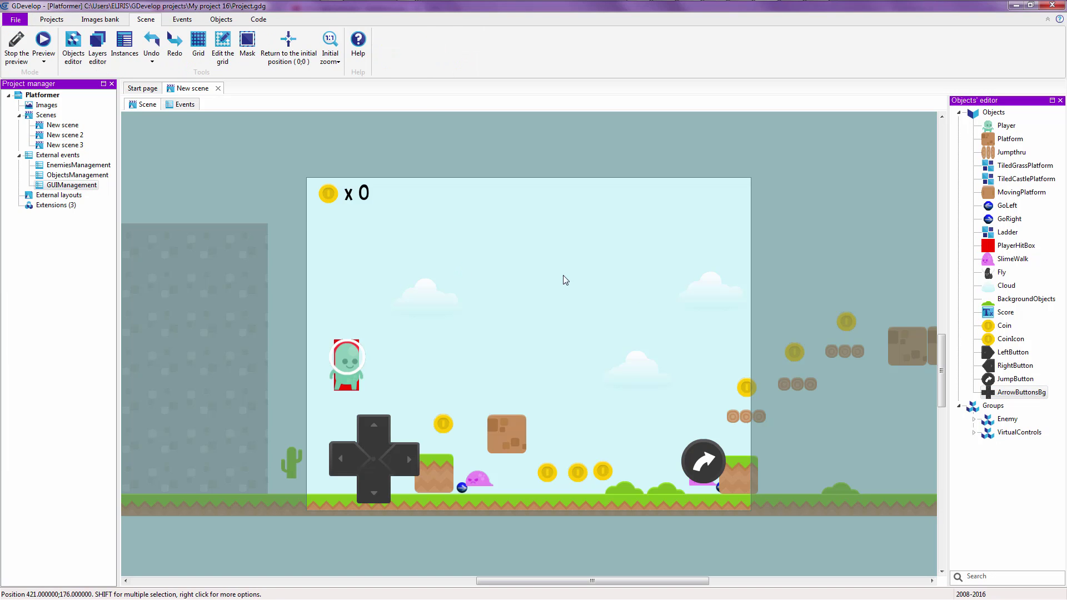
click(1007, 232)
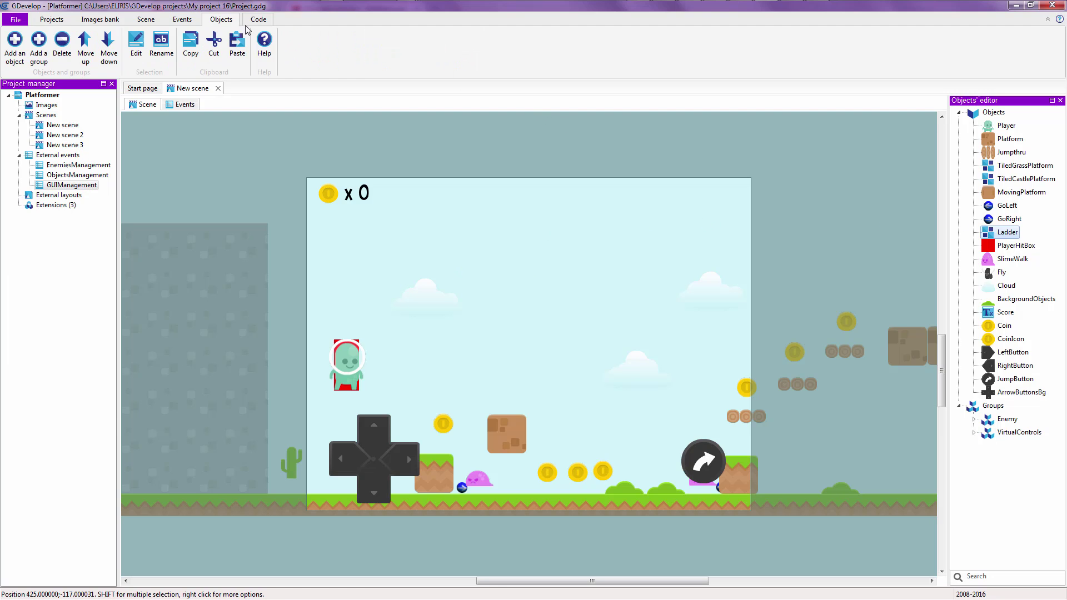
click(56, 22)
click(105, 22)
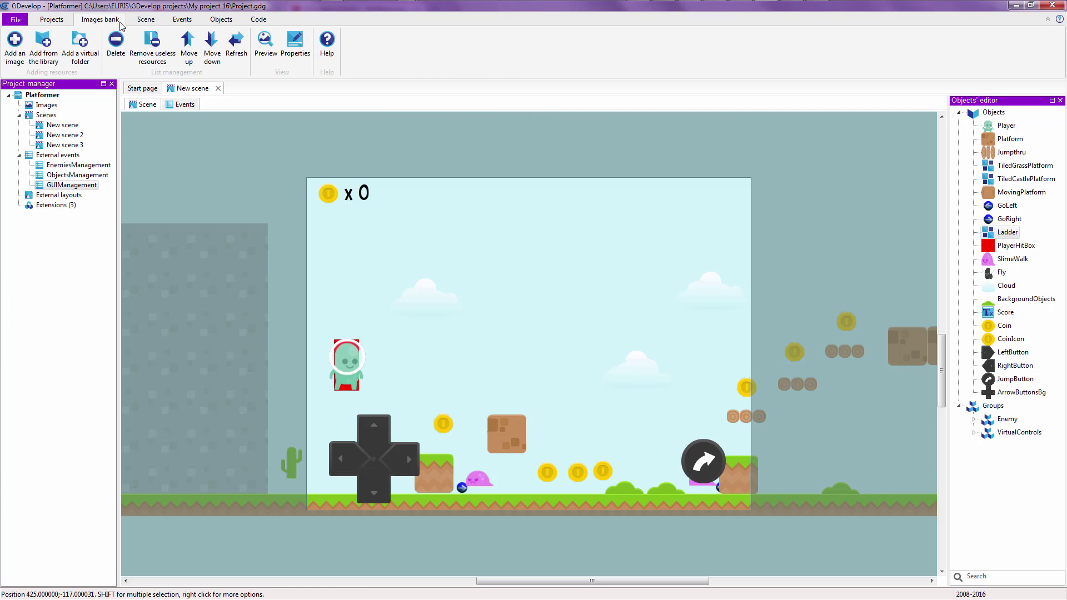
click(145, 19)
click(182, 19)
click(220, 20)
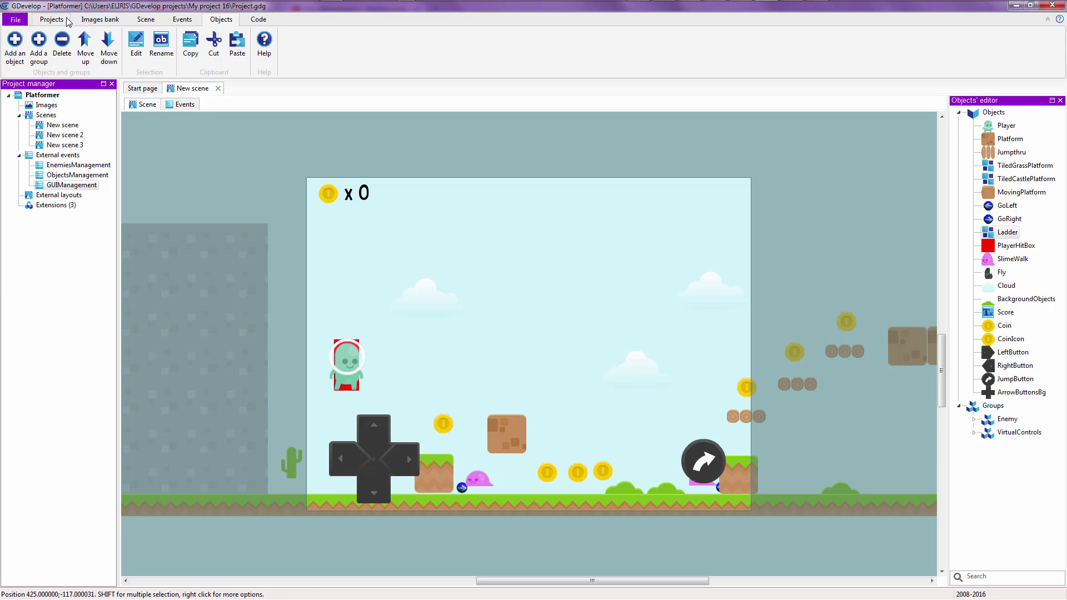
click(65, 21)
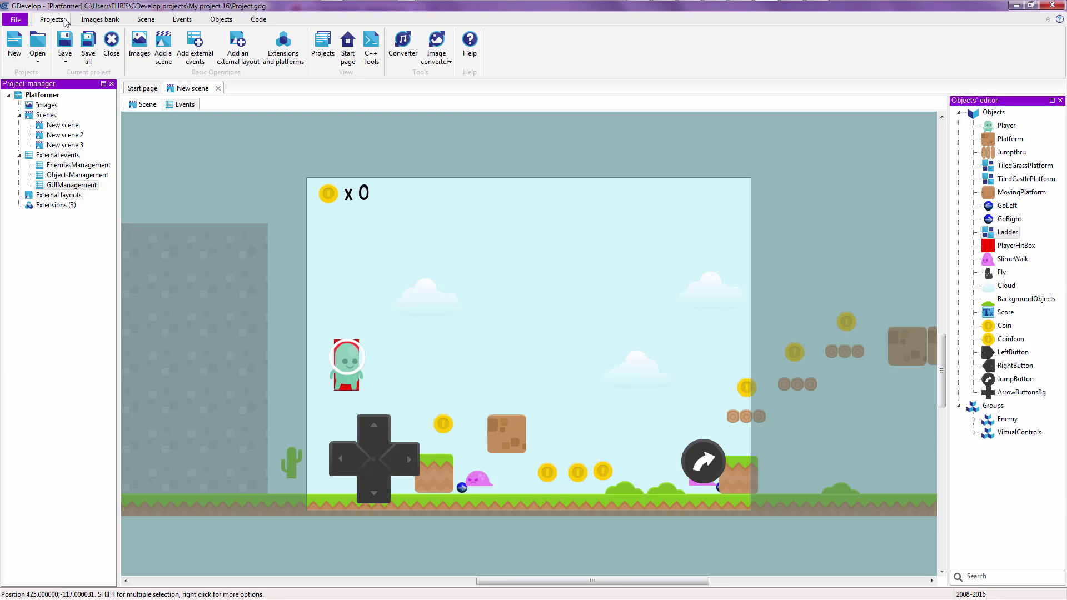
click(104, 21)
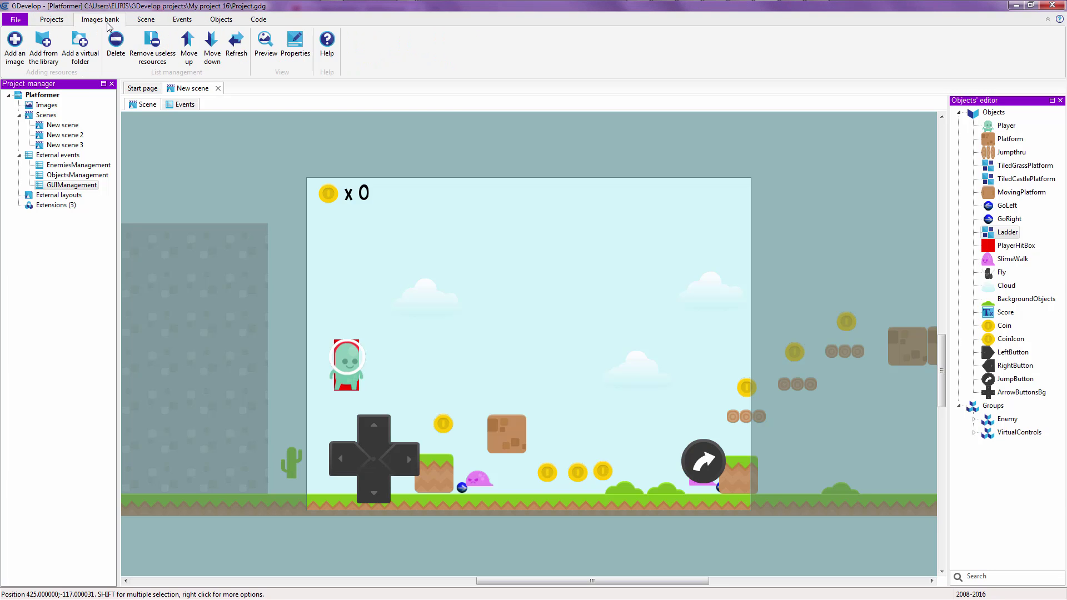
click(157, 21)
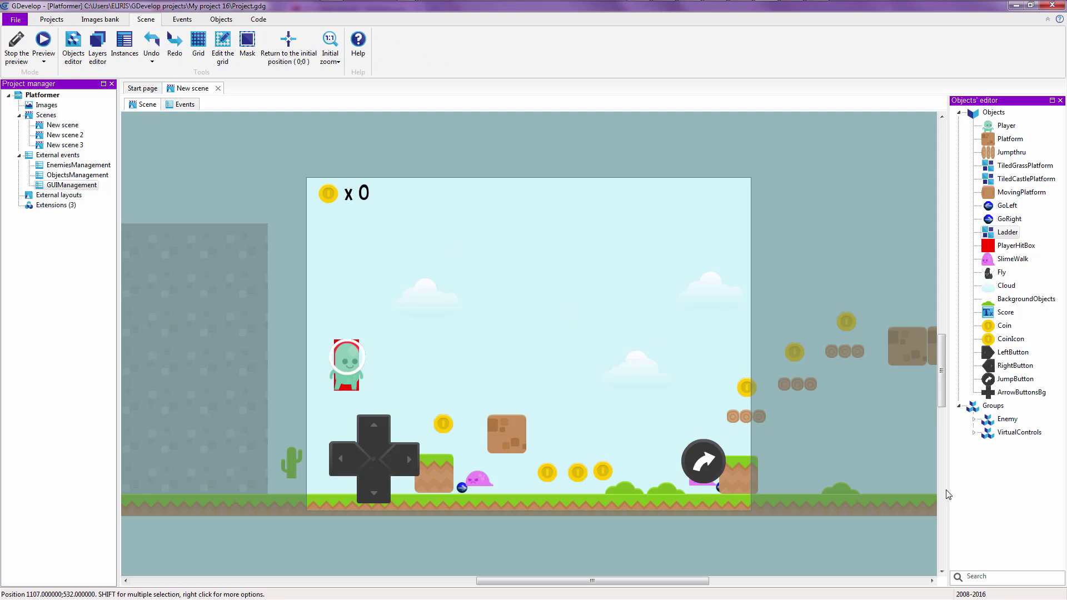
click(975, 419)
click(1011, 300)
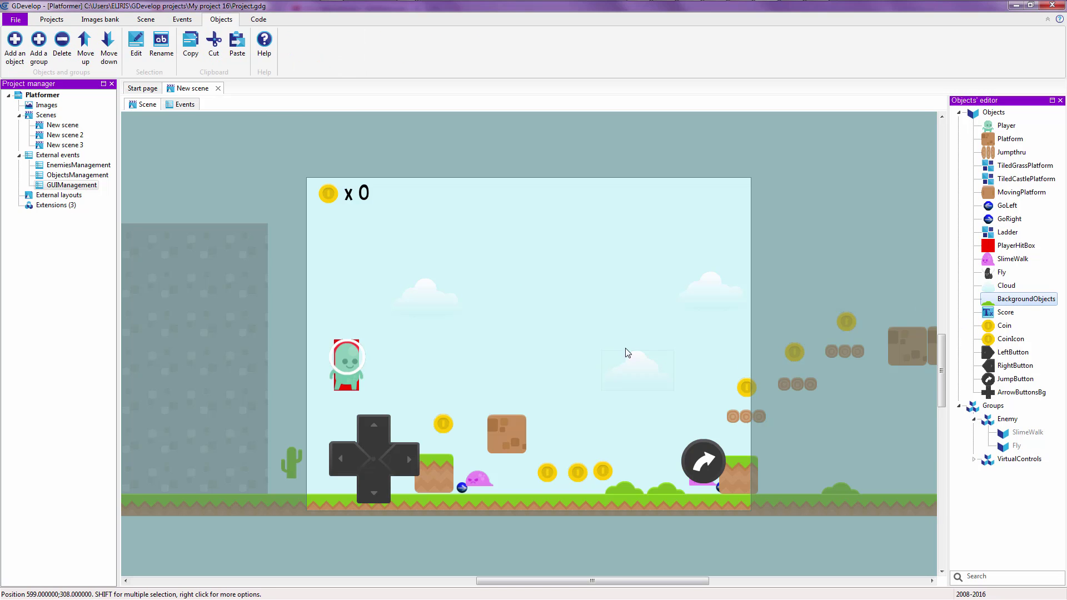
click(627, 353)
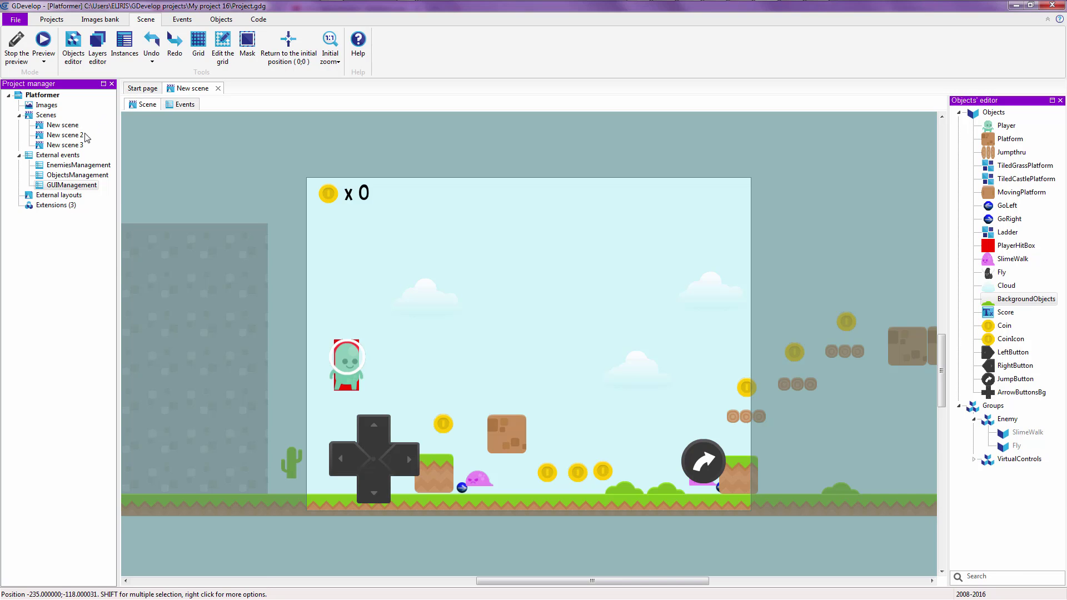
Open the empty New scene 2 in its own tab, then return to New scene's level.
double_click(77, 138)
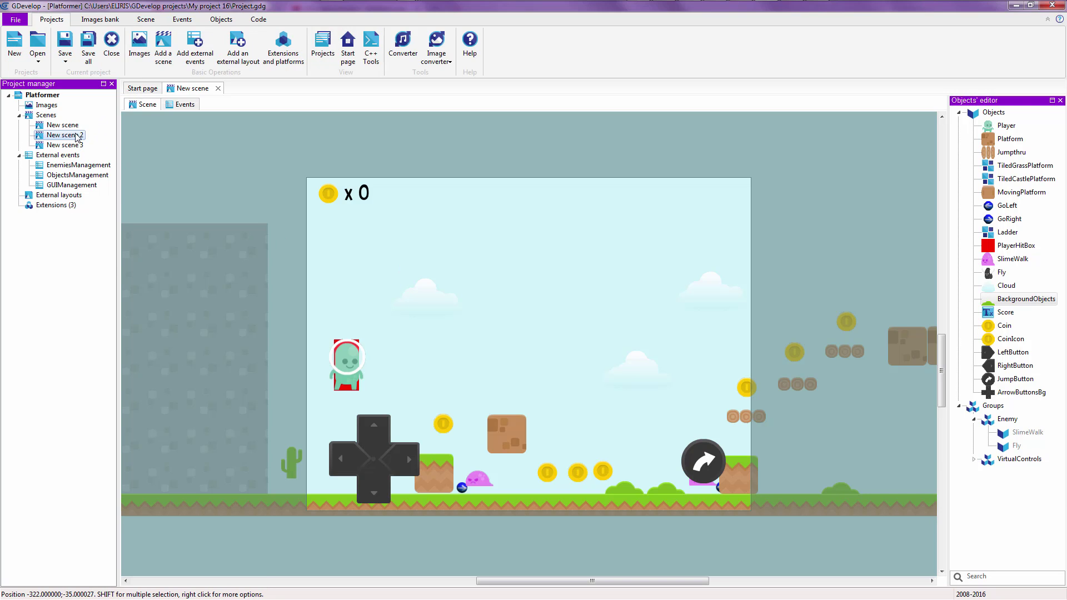
drag(280, 147, 907, 594)
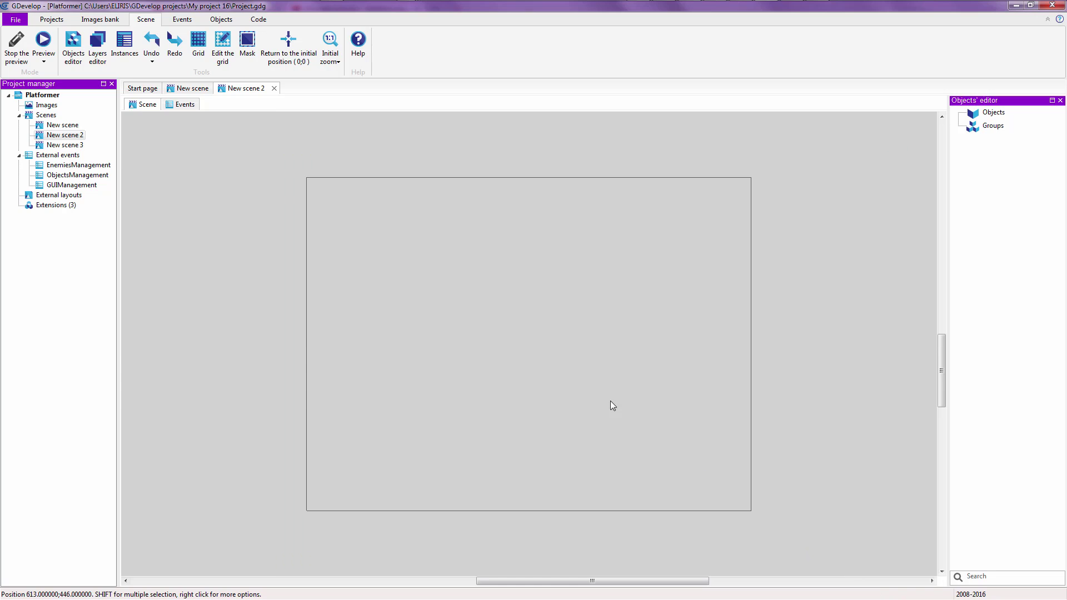
click(144, 92)
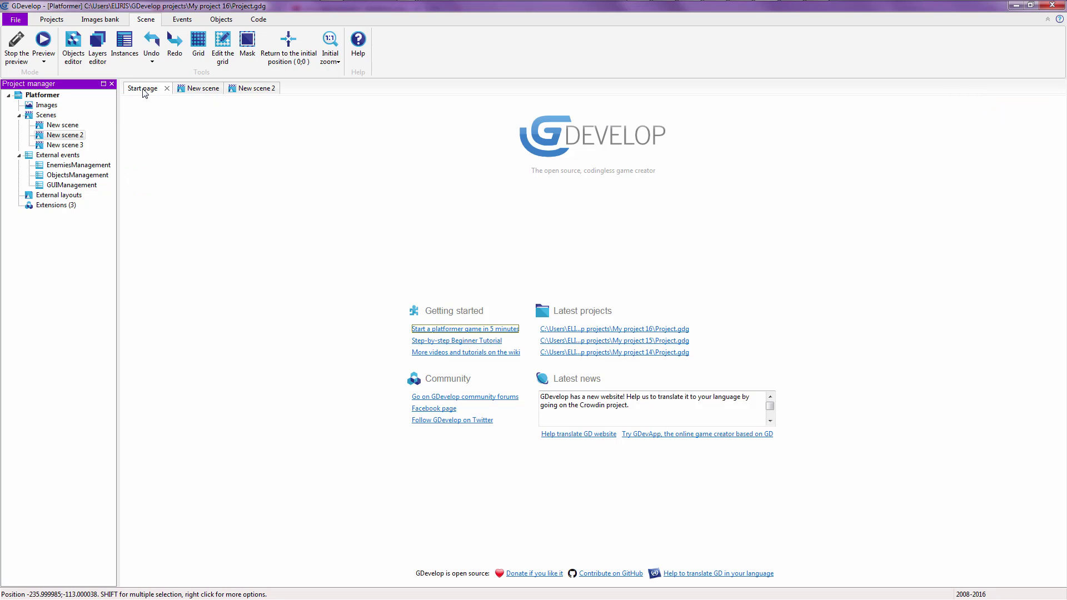
click(194, 89)
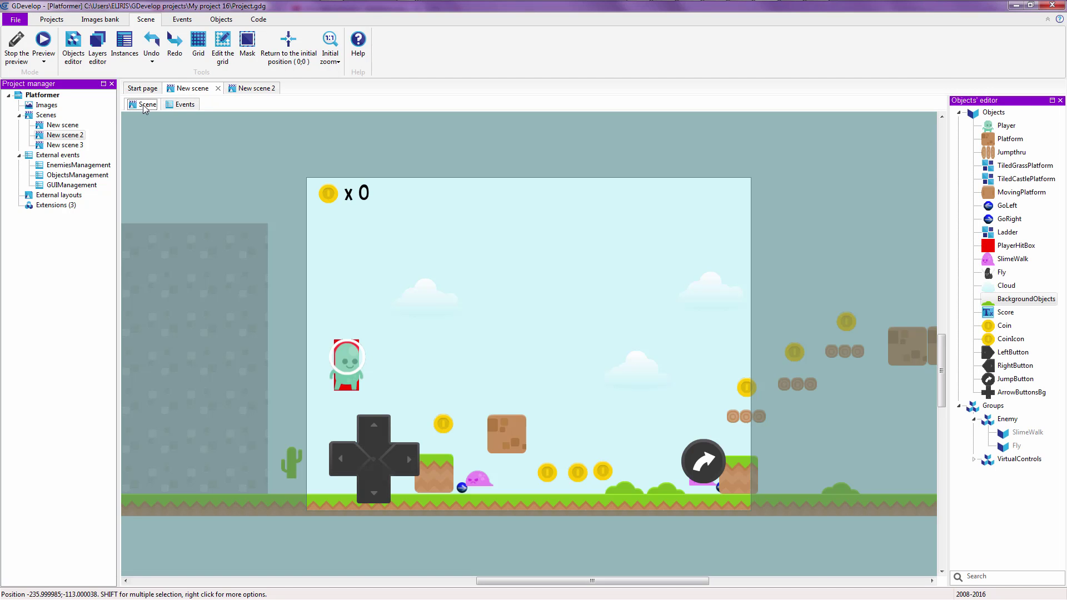
Glance at New scene's event sheet, then box-select and deselect the level's objects.
click(181, 105)
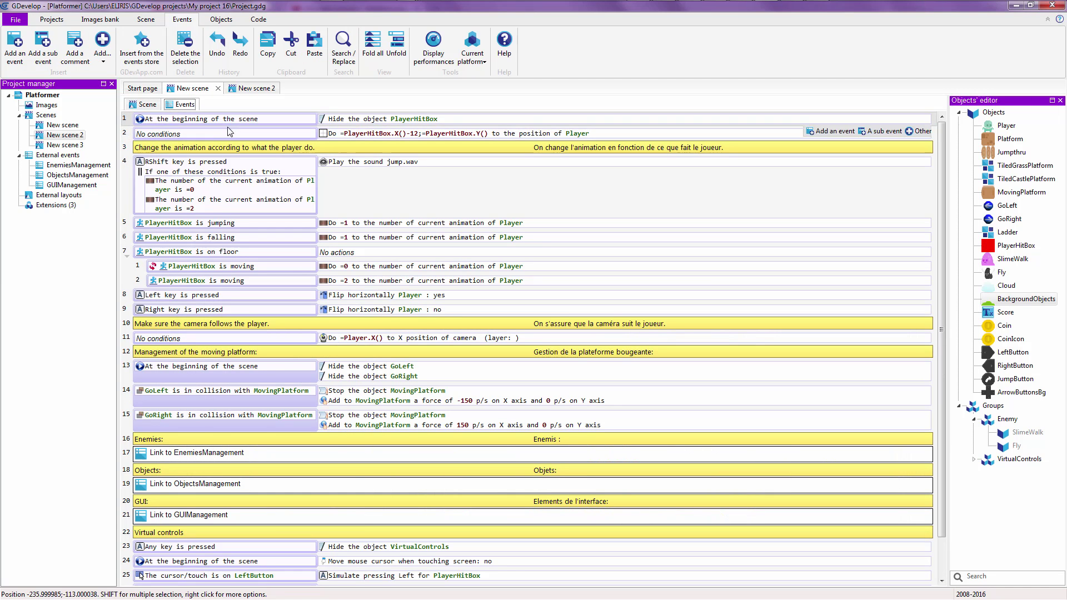
click(148, 104)
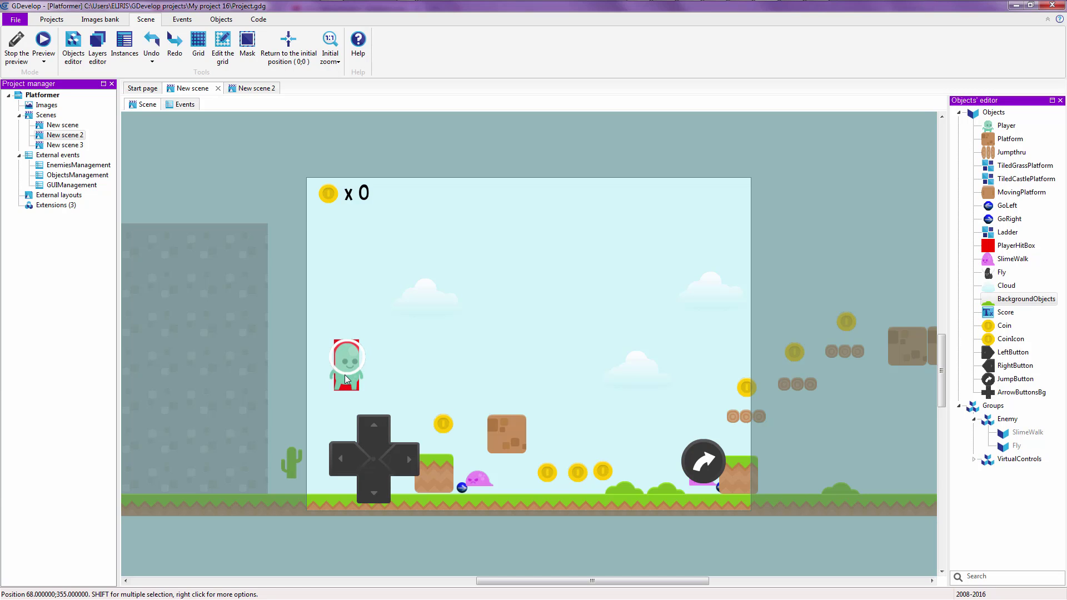
drag(283, 164, 779, 538)
click(578, 334)
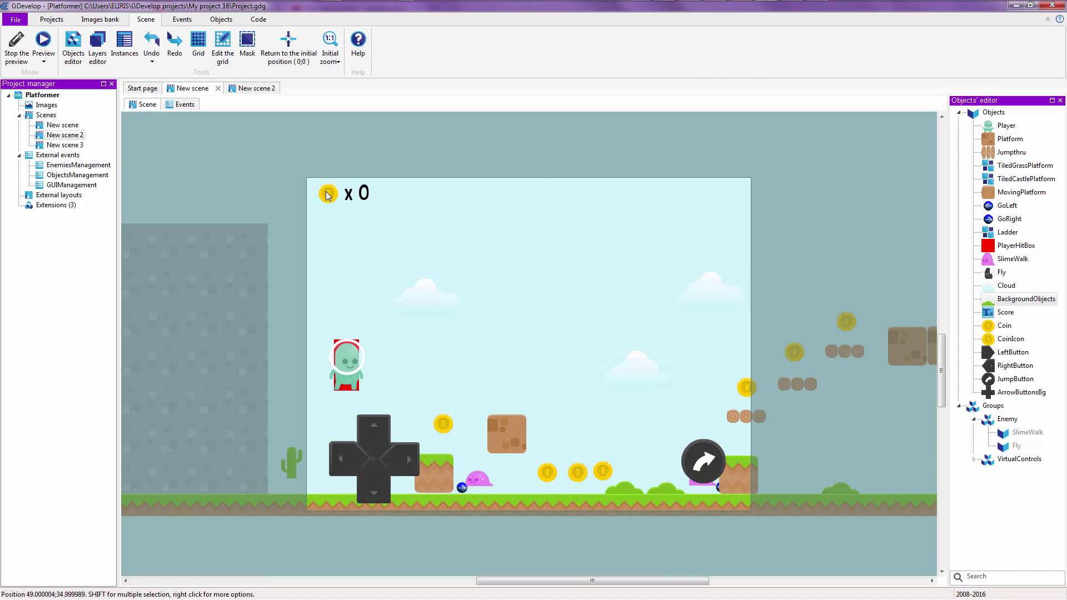
Scroll through New scene's event sheet, then return to the level layout.
click(184, 105)
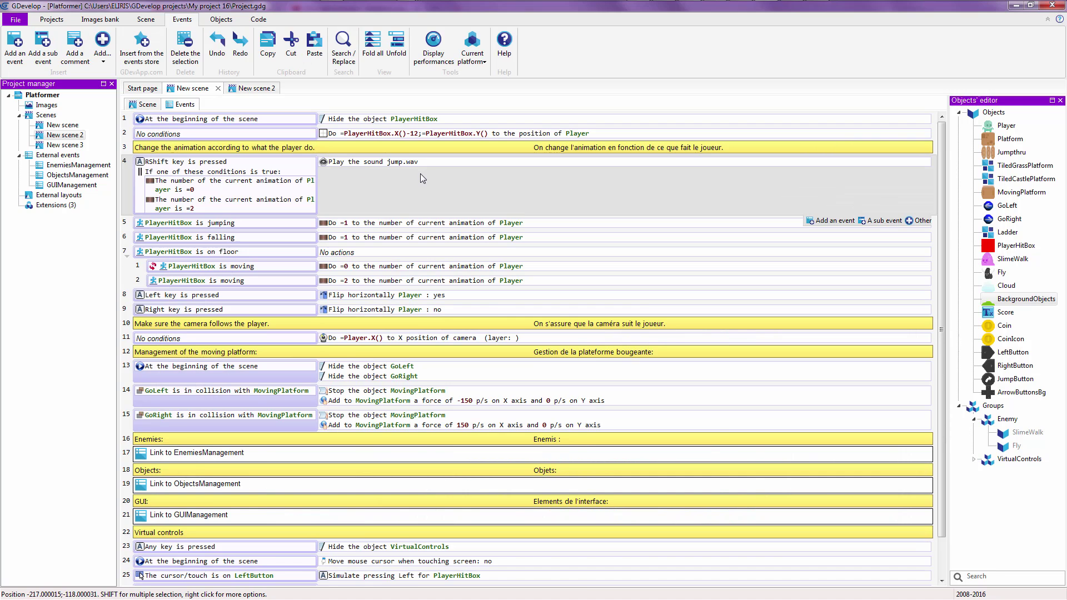
scroll(420, 175, down, 1)
scroll(420, 175, up, 1)
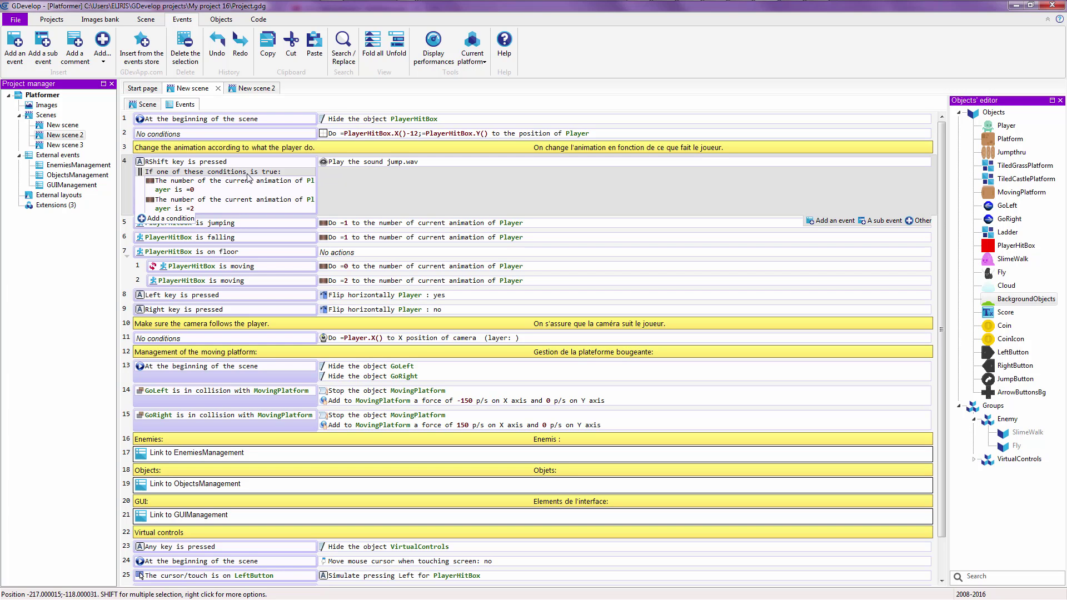
scroll(449, 251, down, 3)
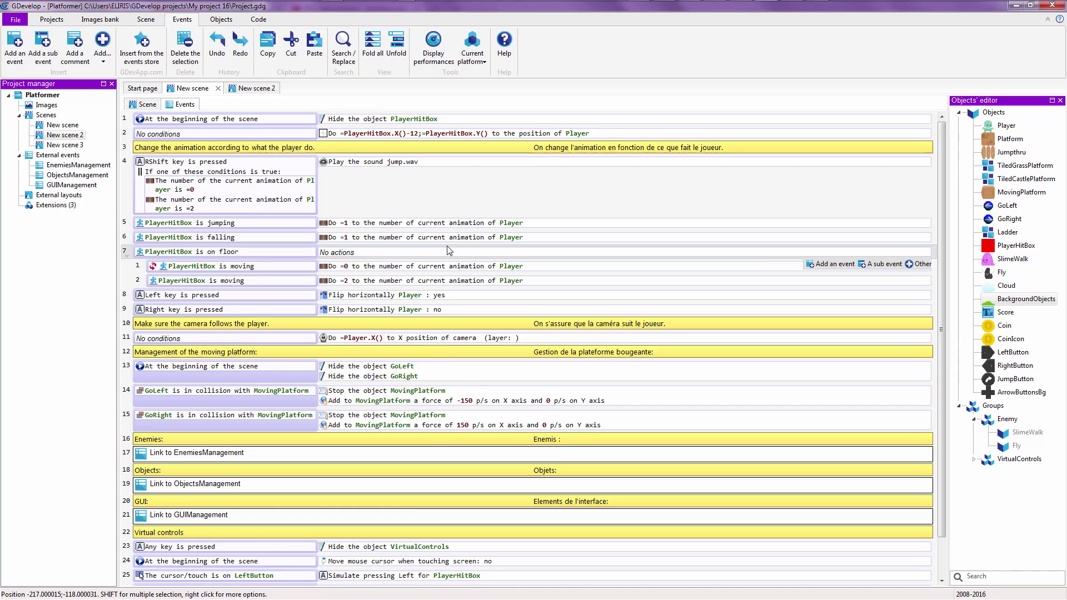
scroll(449, 251, up, 3)
scroll(400, 200, down, 3)
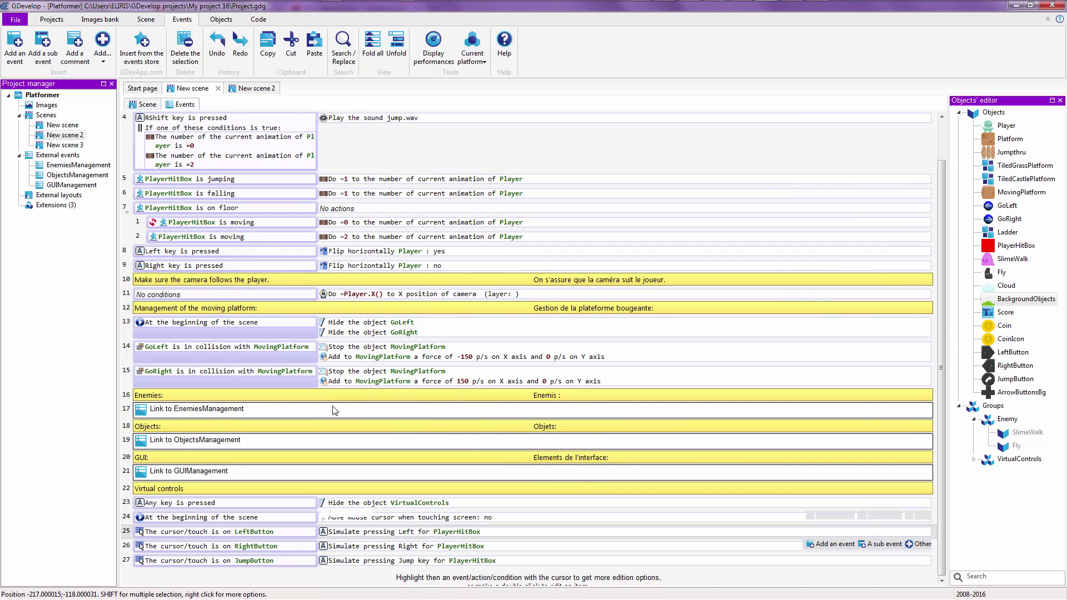
scroll(364, 217, up, 3)
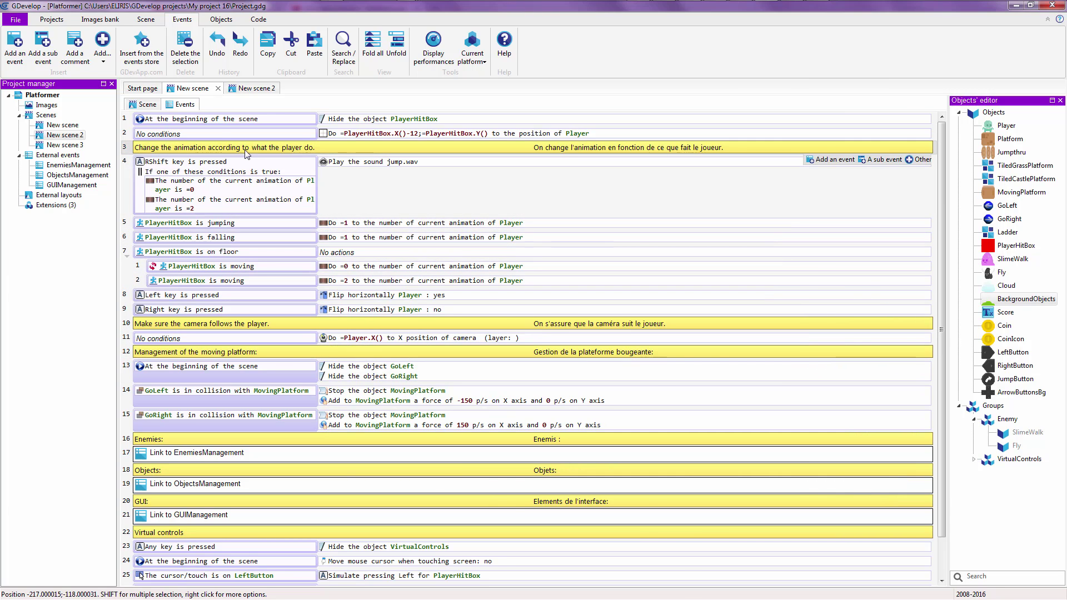
click(146, 105)
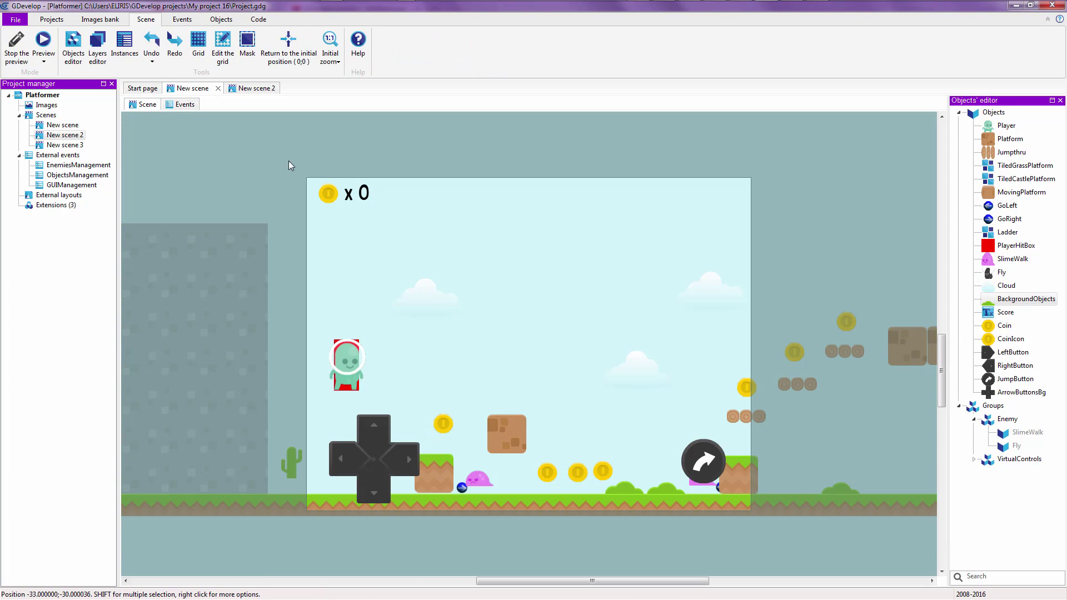
Place a new Platform block floating right of centre beside the small cloud.
drag(289, 161, 831, 543)
click(618, 291)
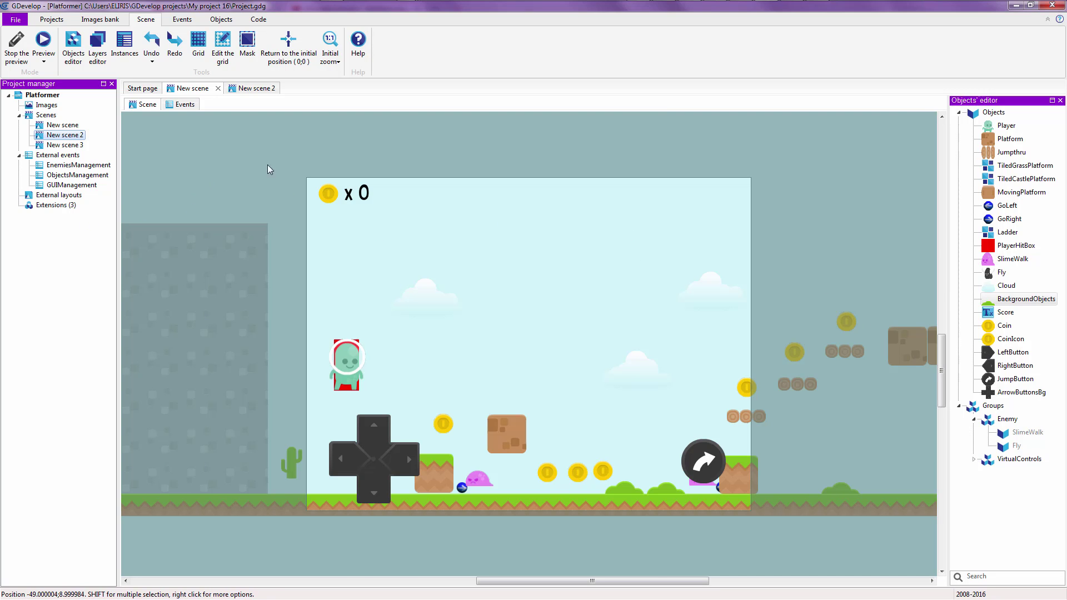
click(183, 105)
click(147, 106)
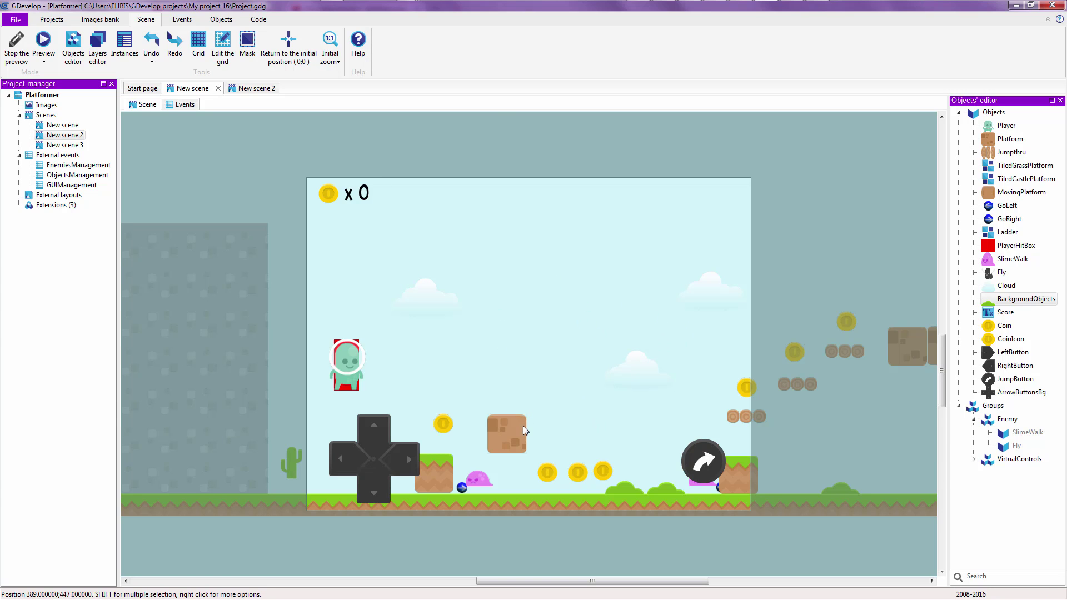
click(1035, 482)
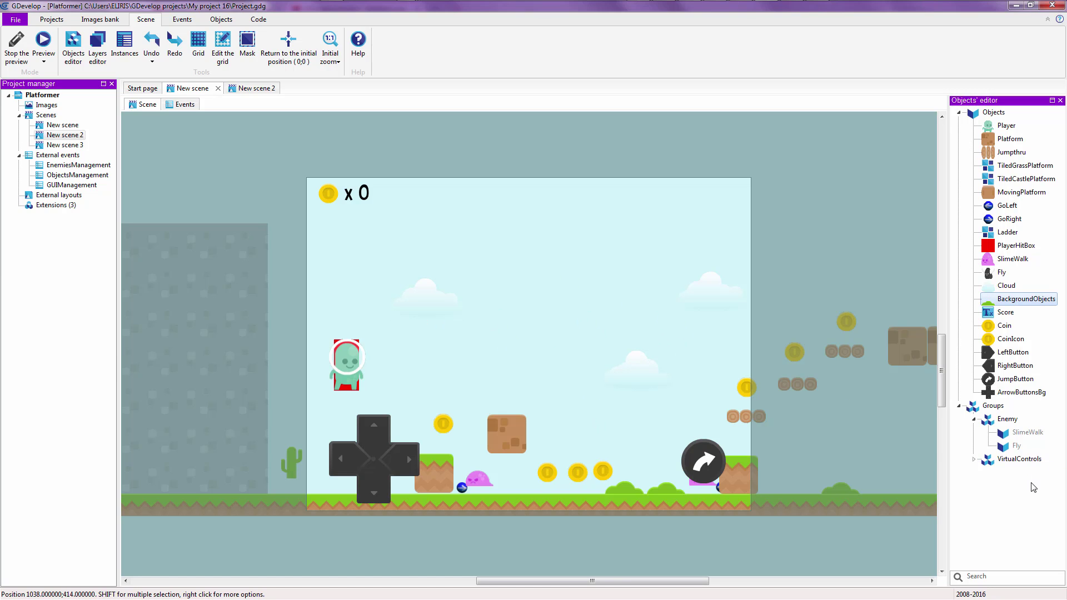
drag(1000, 140, 589, 359)
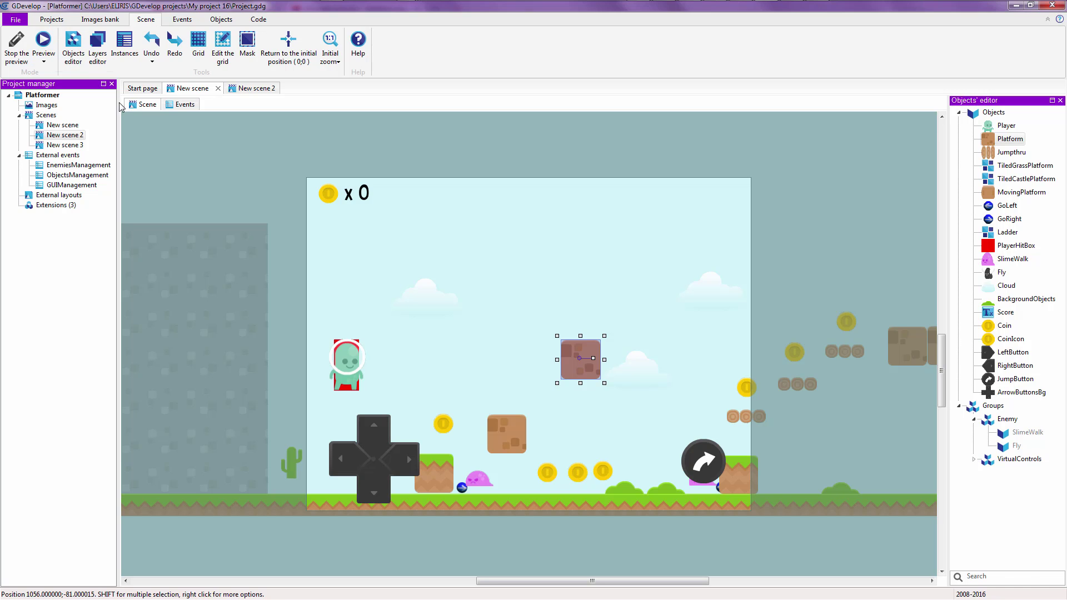
Inspect the Player sprite's animations, then switch to New scene's event sheet.
right_click(988, 129)
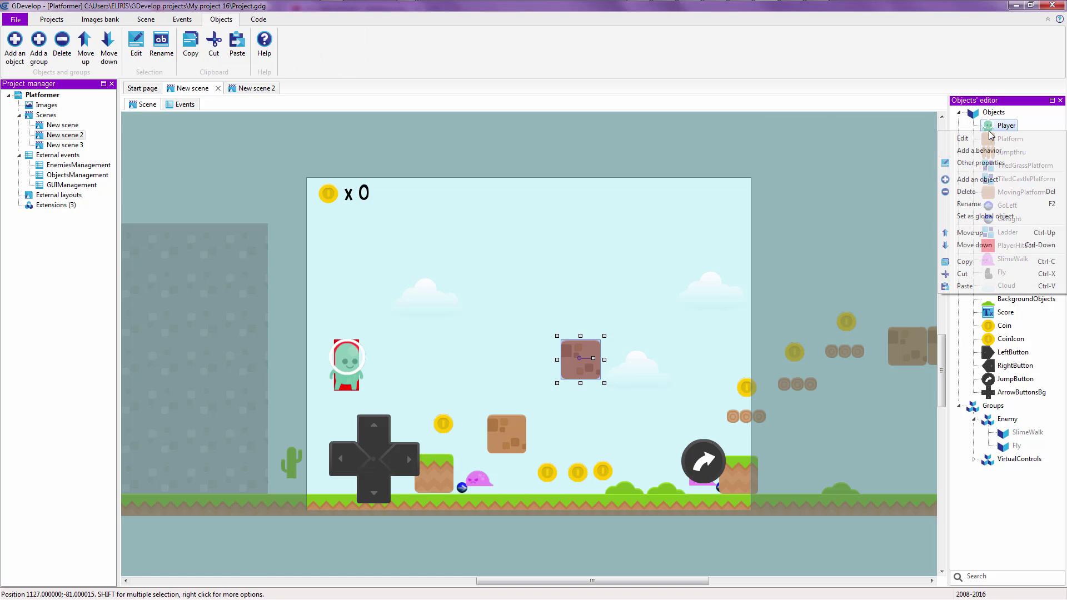
click(982, 139)
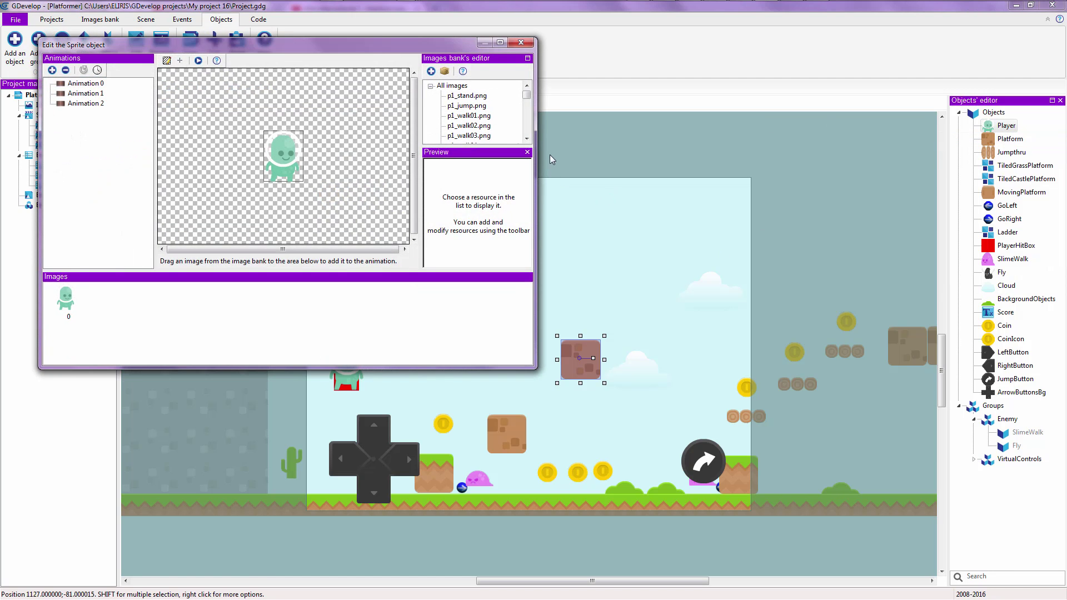
click(522, 42)
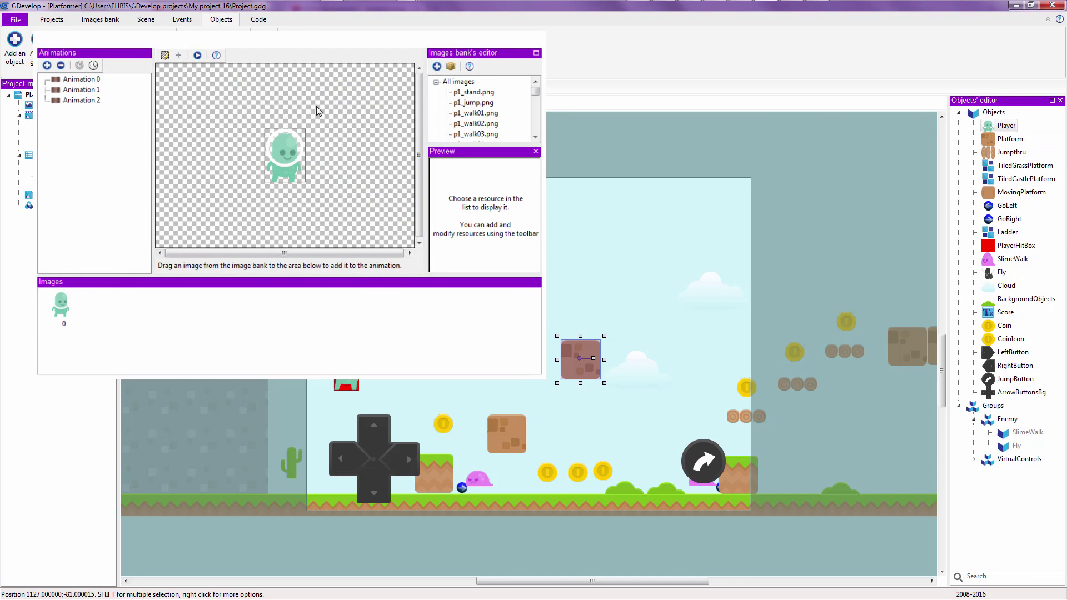
click(183, 104)
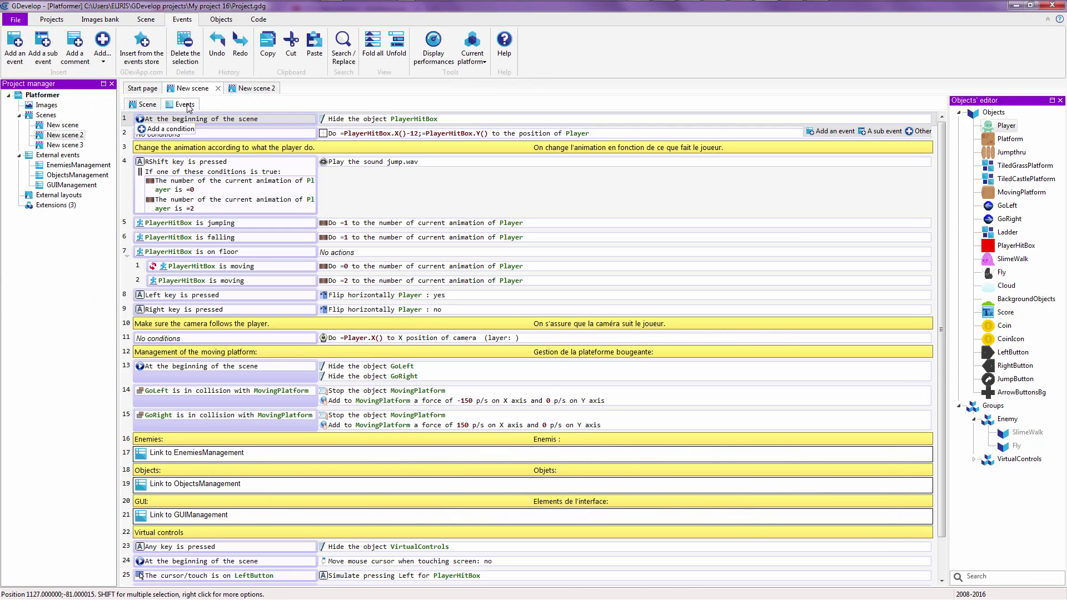
Return to New scene's level layout and clear the selection on the added Platform block.
click(148, 105)
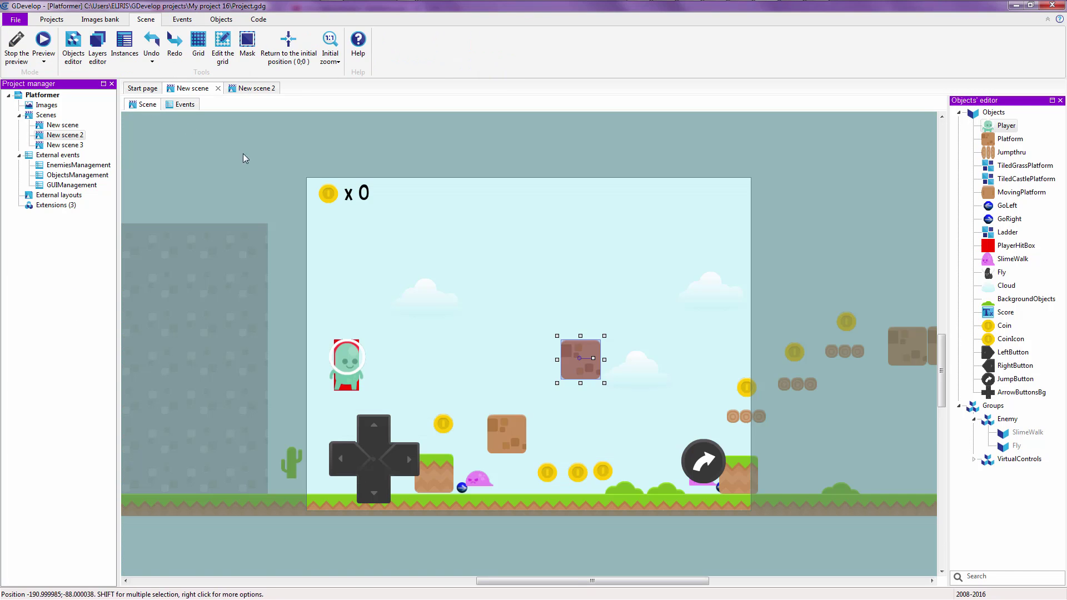
click(532, 294)
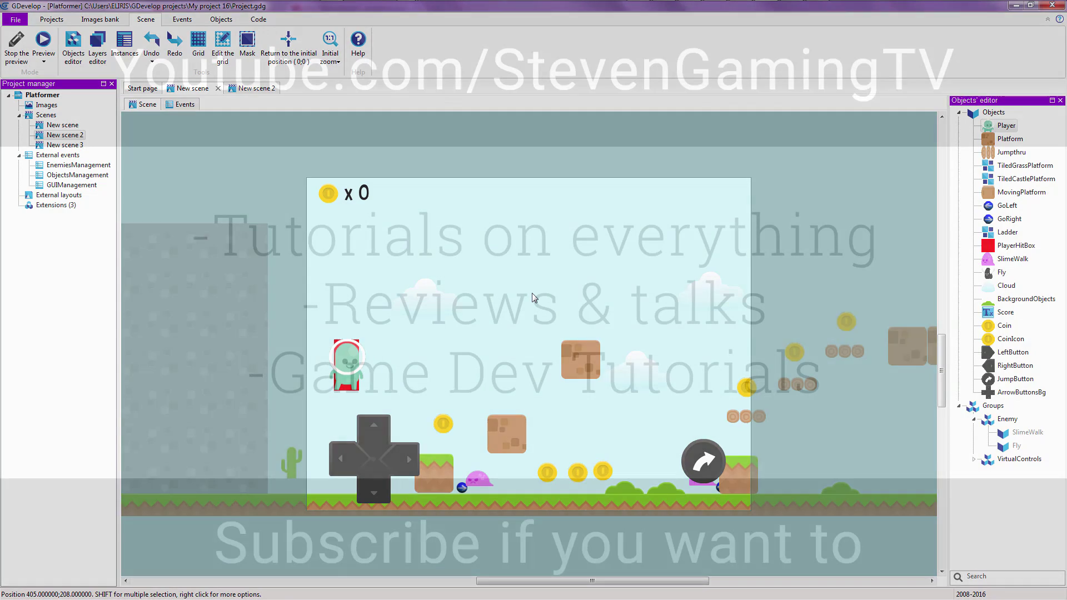